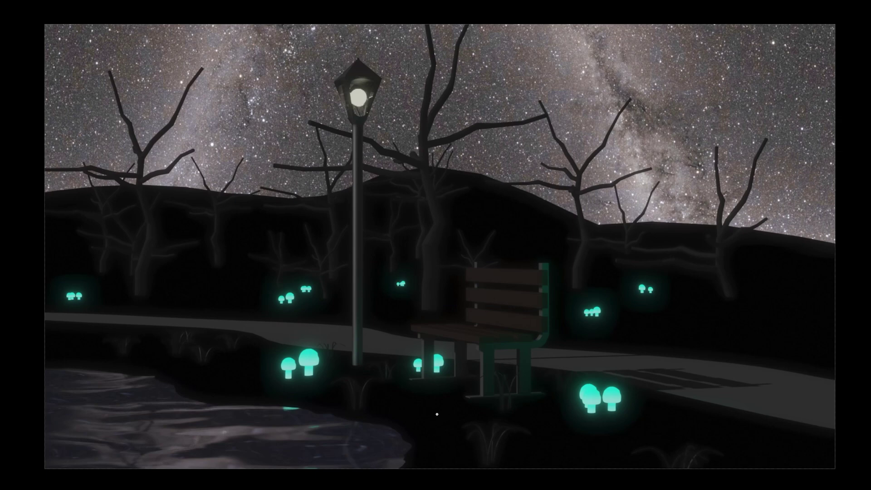
Circle the dark ground below the bench, the empty ground at right and a spot above the bench in red
{"action": "mouse_move", "coordinate": [453, 404]}
{"action": "left_mouse_down"}
{"action": "mouse_move", "coordinate": [447, 430]}
{"action": "mouse_move", "coordinate": [454, 410]}
{"action": "left_mouse_up"}
{"action": "mouse_move", "coordinate": [816, 270]}
{"action": "left_mouse_down"}
{"action": "mouse_move", "coordinate": [703, 313]}
{"action": "mouse_move", "coordinate": [766, 335]}
{"action": "mouse_move", "coordinate": [803, 267]}
{"action": "left_mouse_up"}
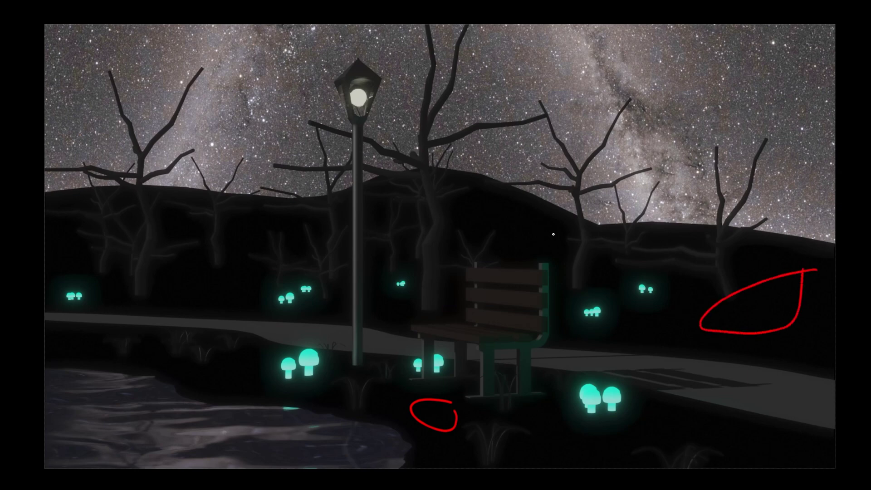
{"action": "mouse_move", "coordinate": [543, 225]}
{"action": "left_mouse_down"}
{"action": "mouse_move", "coordinate": [540, 239]}
{"action": "mouse_move", "coordinate": [548, 228]}
{"action": "left_mouse_up"}
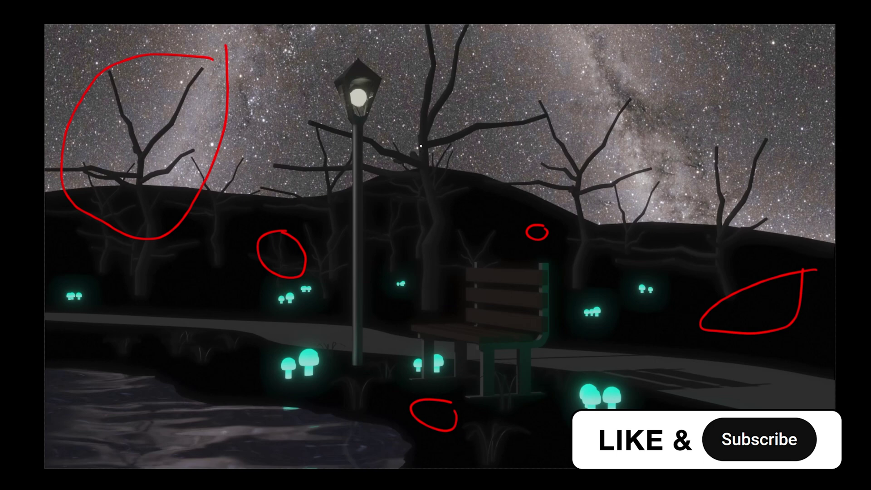
Circle the central, right-centre and far-right trees, the lamp post and its glowing bulb
{"action": "mouse_move", "coordinate": [411, 126]}
{"action": "left_mouse_down"}
{"action": "mouse_move", "coordinate": [451, 122]}
{"action": "mouse_move", "coordinate": [475, 54]}
{"action": "mouse_move", "coordinate": [416, 74]}
{"action": "left_mouse_up"}
{"action": "mouse_move", "coordinate": [597, 131]}
{"action": "left_mouse_down"}
{"action": "mouse_move", "coordinate": [585, 171]}
{"action": "mouse_move", "coordinate": [607, 136]}
{"action": "left_mouse_up"}
{"action": "mouse_move", "coordinate": [748, 194]}
{"action": "left_mouse_down"}
{"action": "mouse_move", "coordinate": [707, 227]}
{"action": "mouse_move", "coordinate": [747, 196]}
{"action": "left_mouse_up"}
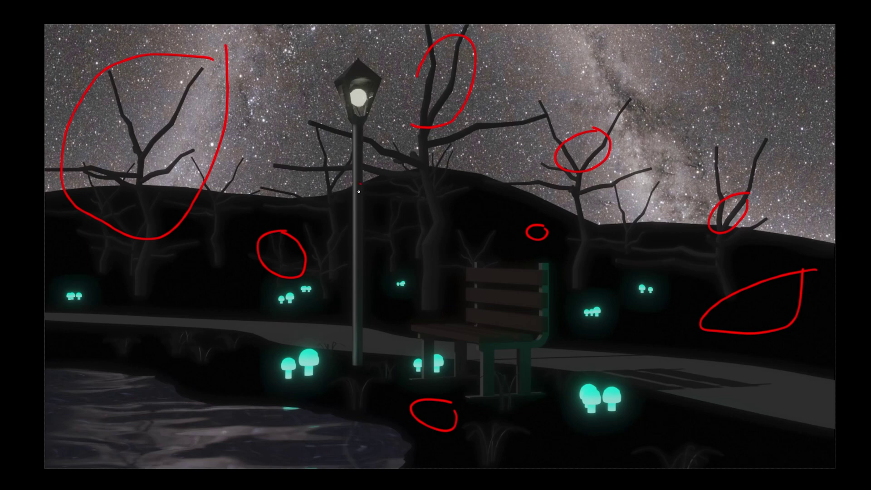
{"action": "mouse_move", "coordinate": [357, 197]}
{"action": "left_mouse_down"}
{"action": "mouse_move", "coordinate": [354, 278]}
{"action": "mouse_move", "coordinate": [367, 257]}
{"action": "mouse_move", "coordinate": [361, 183]}
{"action": "left_mouse_up"}
{"action": "mouse_move", "coordinate": [369, 86]}
{"action": "left_mouse_down"}
{"action": "mouse_move", "coordinate": [346, 100]}
{"action": "mouse_move", "coordinate": [358, 115]}
{"action": "mouse_move", "coordinate": [369, 85]}
{"action": "left_mouse_up"}
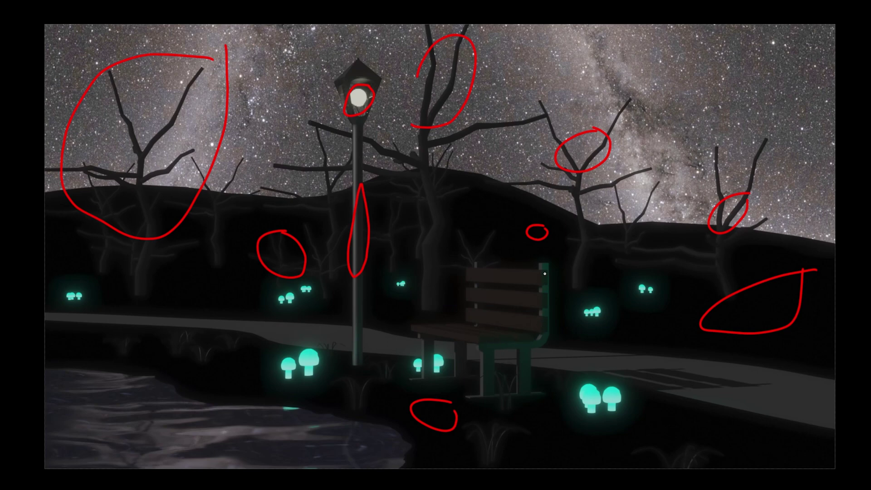
Circle the bench's right post, a spot on the water and the two big glowing mushrooms in red
{"action": "mouse_move", "coordinate": [546, 266]}
{"action": "left_mouse_down"}
{"action": "mouse_move", "coordinate": [524, 307]}
{"action": "mouse_move", "coordinate": [543, 344]}
{"action": "mouse_move", "coordinate": [548, 267]}
{"action": "left_mouse_up"}
{"action": "mouse_move", "coordinate": [235, 419]}
{"action": "left_mouse_down"}
{"action": "mouse_move", "coordinate": [237, 435]}
{"action": "mouse_move", "coordinate": [246, 422]}
{"action": "mouse_move", "coordinate": [243, 441]}
{"action": "left_mouse_up"}
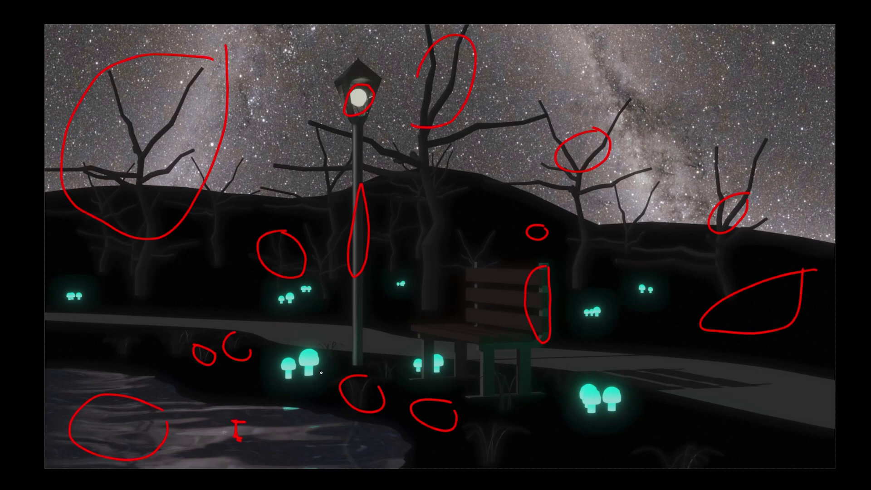
{"action": "mouse_move", "coordinate": [279, 383]}
{"action": "left_mouse_down"}
{"action": "mouse_move", "coordinate": [301, 386]}
{"action": "mouse_move", "coordinate": [323, 364]}
{"action": "mouse_move", "coordinate": [317, 342]}
{"action": "mouse_move", "coordinate": [278, 342]}
{"action": "mouse_move", "coordinate": [268, 369]}
{"action": "mouse_move", "coordinate": [281, 385]}
{"action": "left_mouse_up"}
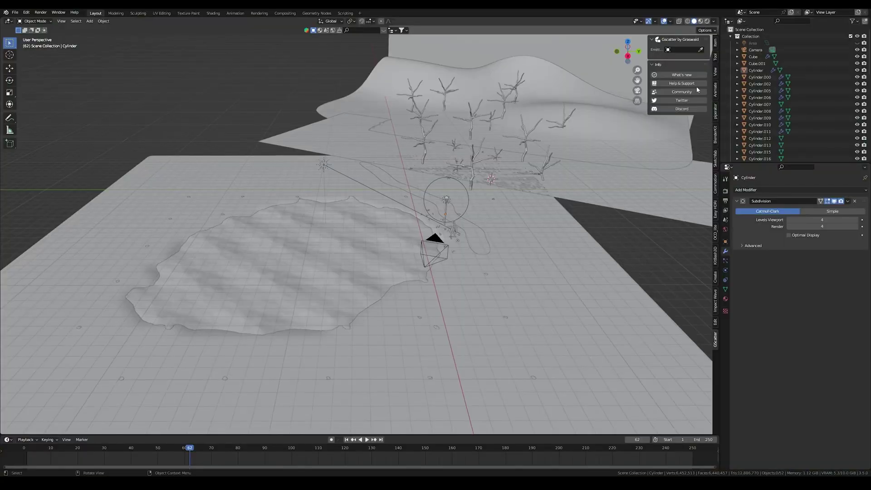
Scatter Yellow Oatgrass Small over the ground Plane as the GScatter emitter
{"action": "left_click", "coordinate": [700, 50]}
{"action": "left_click", "coordinate": [598, 266]}
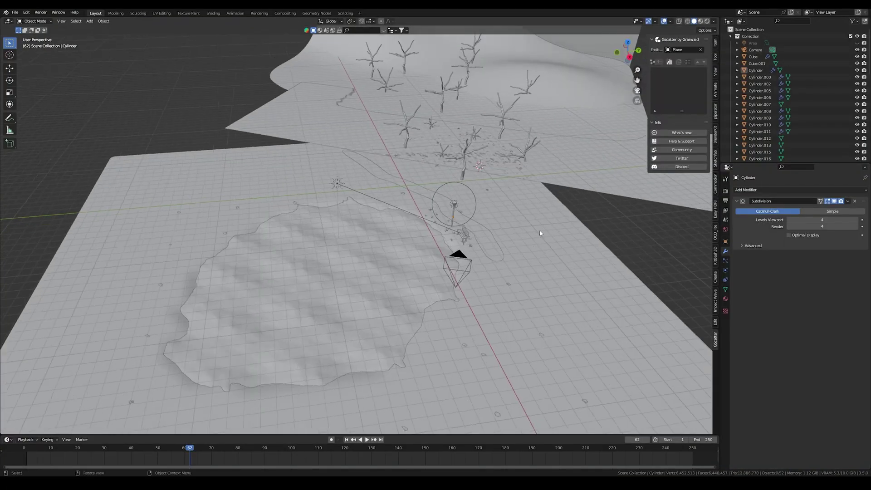
{"action": "left_click", "coordinate": [670, 63]}
{"action": "left_click", "coordinate": [401, 226]}
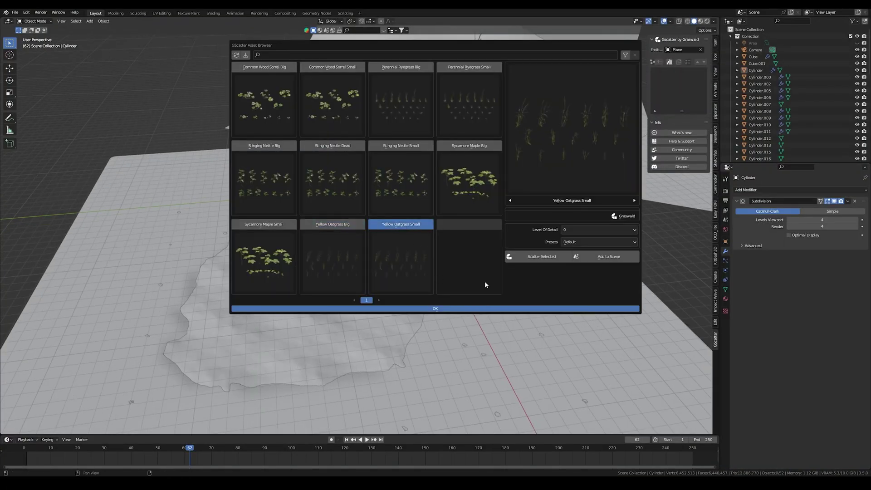
{"action": "left_click", "coordinate": [541, 256]}
{"action": "middle_click_drag", "start_coordinate": [544, 272], "coordinate": [444, 282]}
{"action": "scroll", "coordinate": [466, 266], "scroll_direction": "down", "scroll_amount": 6}
{"action": "scroll", "coordinate": [639, 167], "scroll_direction": "up", "scroll_amount": 5}
Turn on camera culling in the grass scatter's optimization settings
{"action": "left_click_drag", "start_coordinate": [647, 187], "coordinate": [614, 187]}
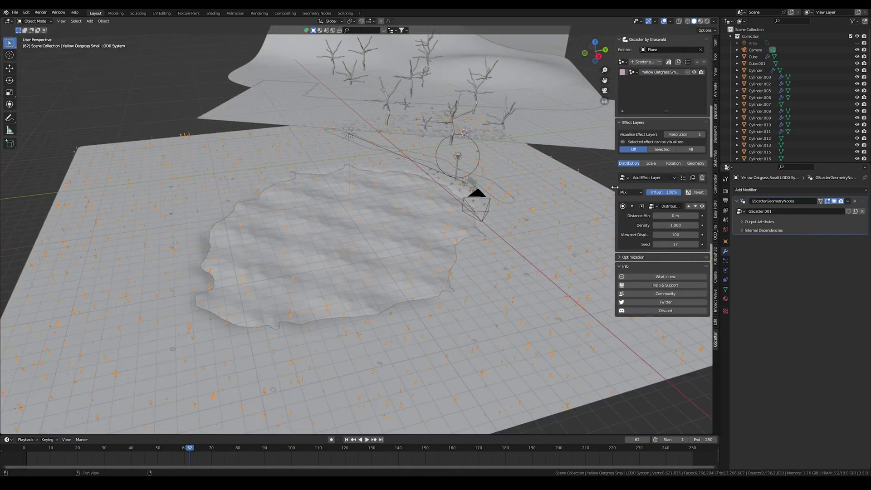
{"action": "left_click", "coordinate": [624, 256]}
{"action": "left_click", "coordinate": [624, 256]}
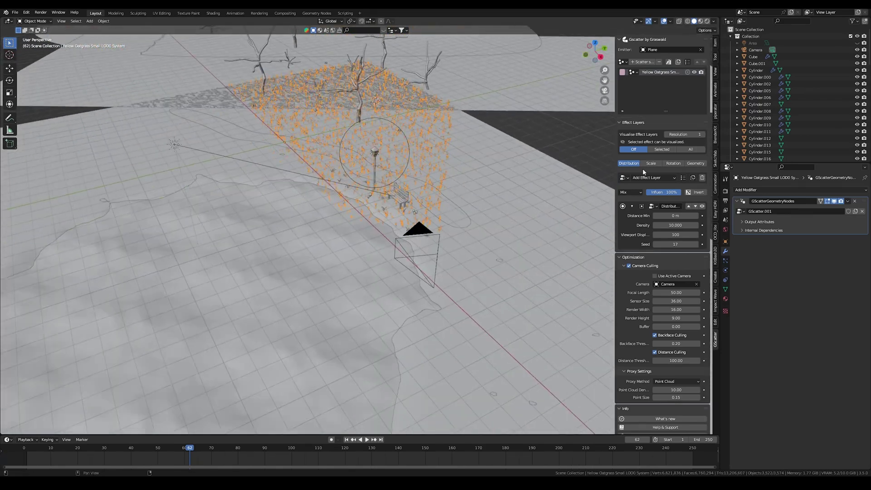
{"action": "left_click", "coordinate": [651, 164]}
{"action": "left_click", "coordinate": [628, 163]}
Add a Weight Mask effect layer and start weight-painting the plane
{"action": "left_click", "coordinate": [652, 178]}
{"action": "left_click", "coordinate": [710, 272]}
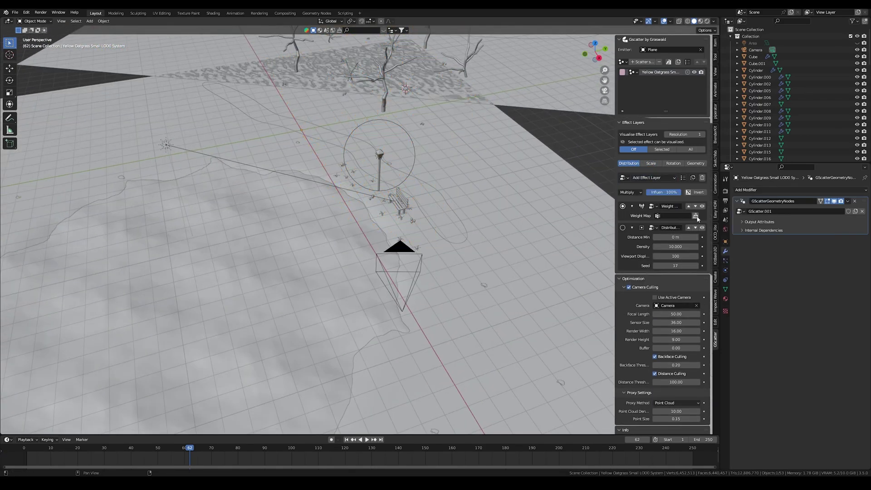
{"action": "left_click", "coordinate": [695, 215]}
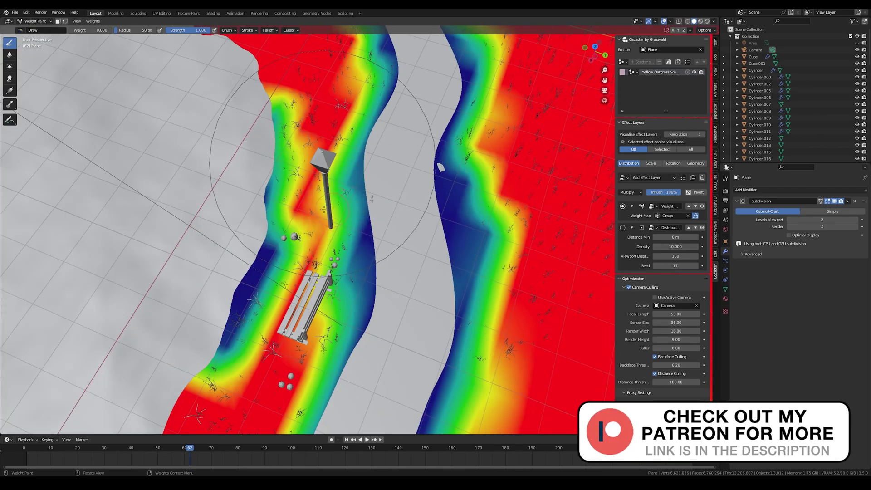
View the scene through the camera
{"action": "left_click", "coordinate": [604, 90]}
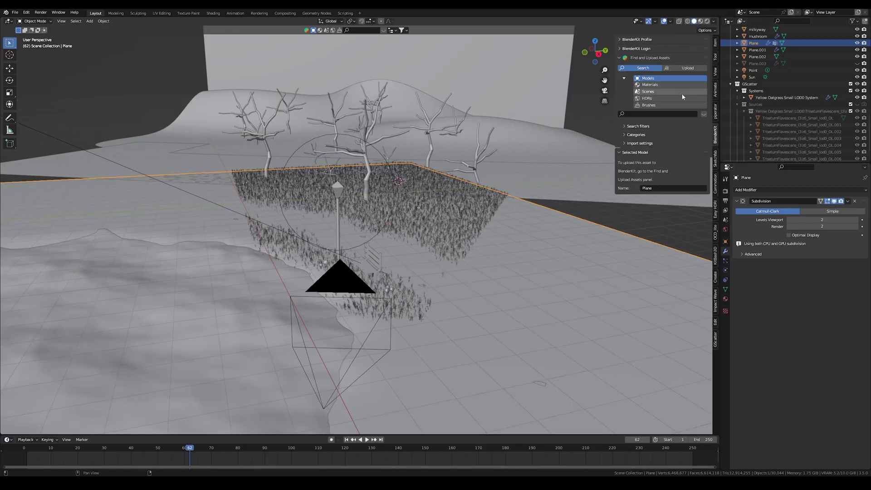
Place the BlenderKit tree trunk models among the trees and check them in camera view
{"action": "middle_click_drag", "start_coordinate": [356, 146], "coordinate": [169, 69]}
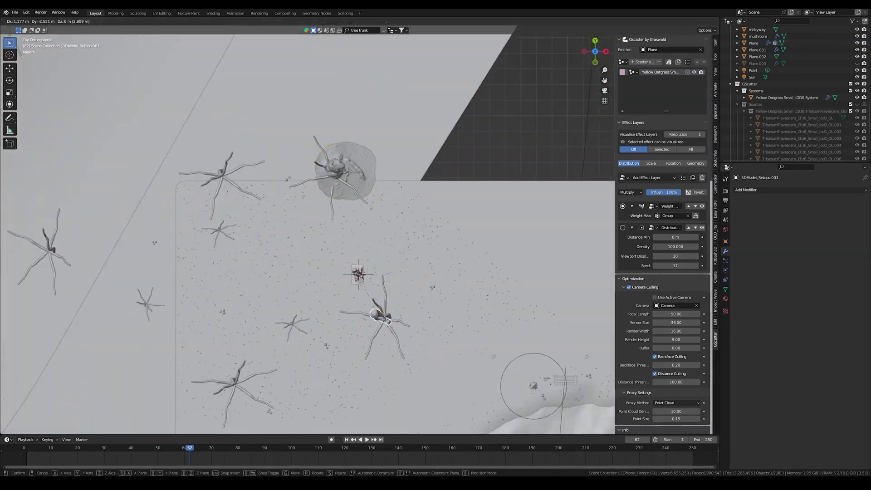
{"action": "left_click", "coordinate": [384, 320]}
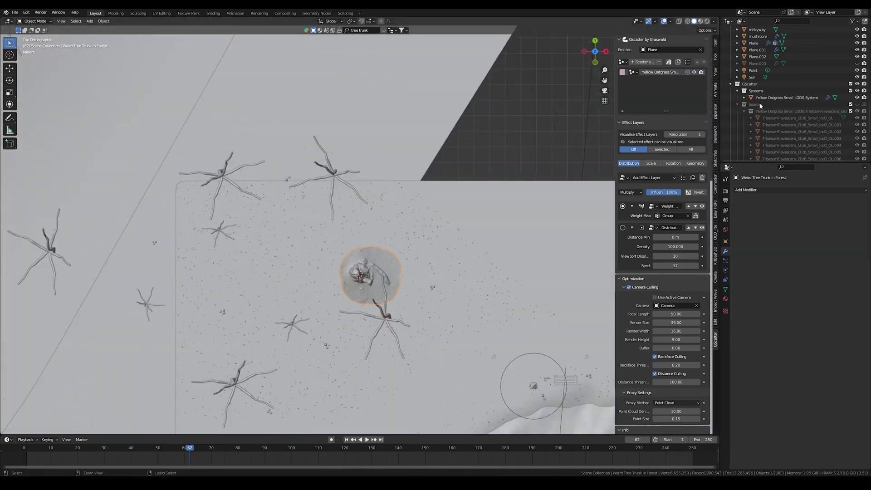
{"action": "left_click", "coordinate": [390, 318]}
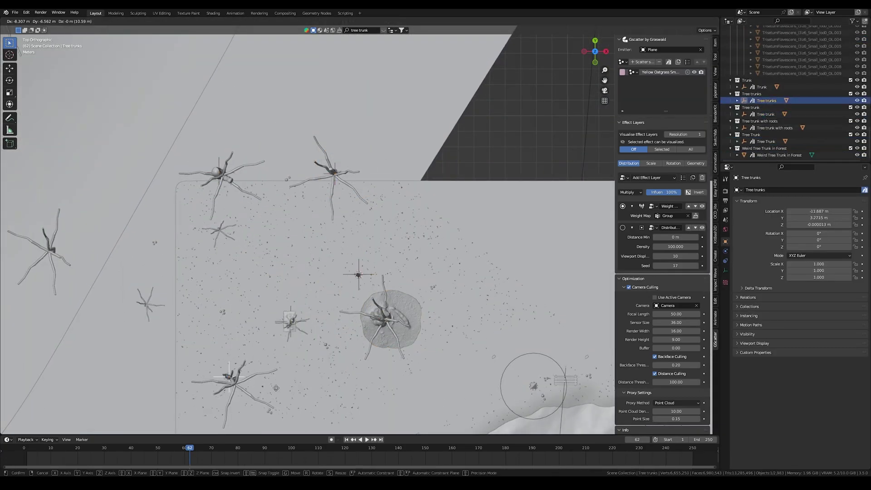
{"action": "middle_click_drag", "start_coordinate": [406, 313], "coordinate": [462, 149]}
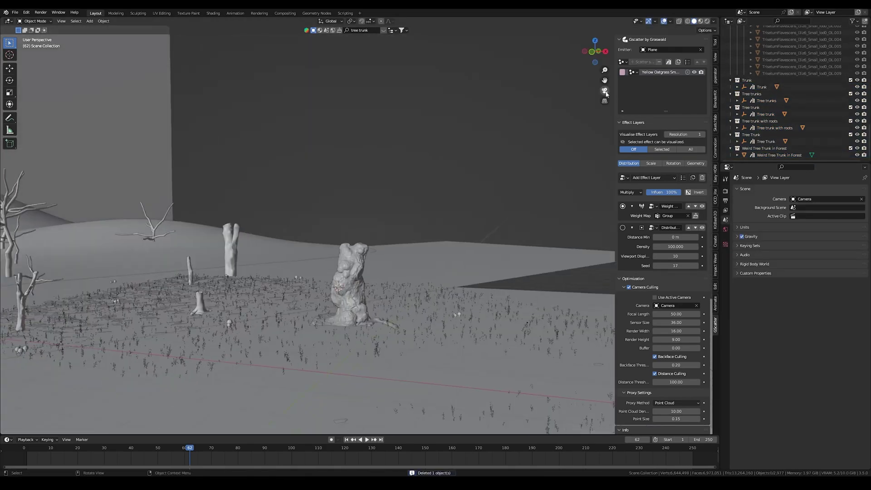
{"action": "left_click", "coordinate": [605, 90]}
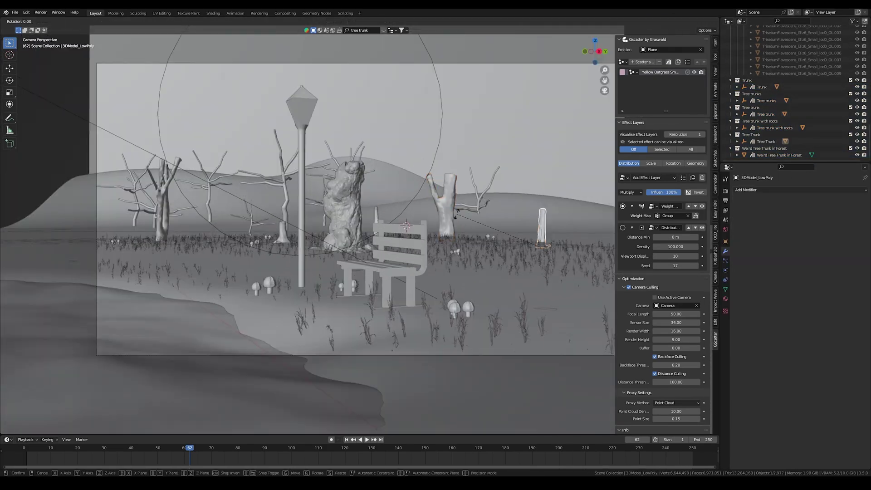
{"action": "scroll", "coordinate": [318, 226], "scroll_direction": "up", "scroll_amount": 8}
Duplicate the Weird Tree Trunk stumps, then position and rotate the copies from top view
{"action": "left_click", "coordinate": [140, 225]}
{"action": "key", "text": "KP_0"}
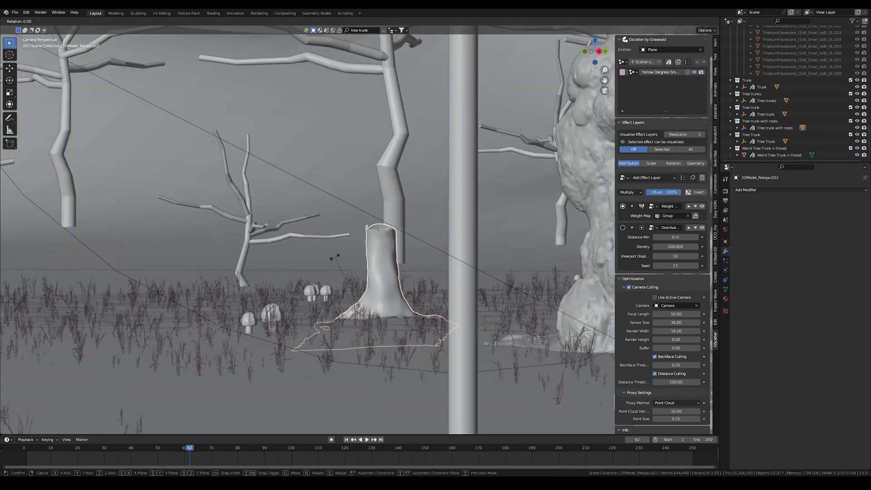
{"action": "key", "text": "KP_0"}
{"action": "key", "text": "KP_7"}
{"action": "key", "text": "shift+d"}
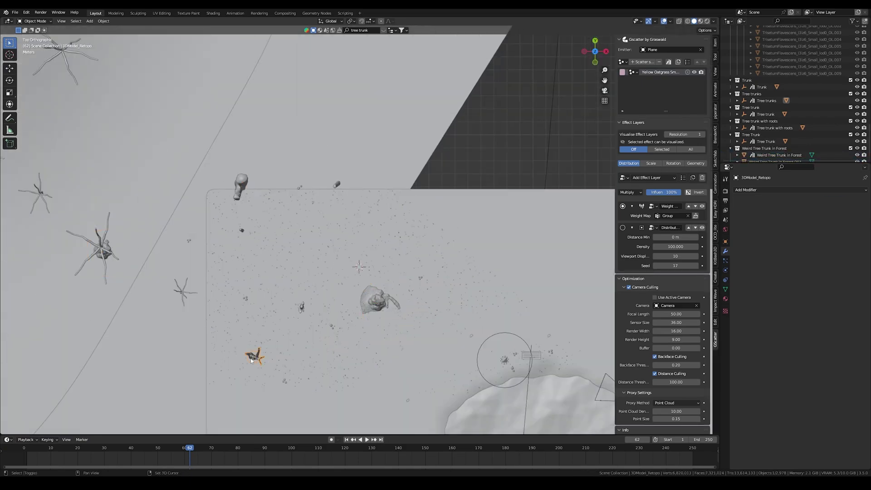
{"action": "left_click", "coordinate": [360, 322]}
{"action": "key", "text": "KP_0"}
{"action": "key", "text": "r"}
{"action": "left_click", "coordinate": [353, 201]}
{"action": "key", "text": "KP_0"}
{"action": "left_click", "coordinate": [318, 210]}
{"action": "key", "text": "KP_7"}
{"action": "key", "text": "shift+d"}
Move tree 3DModel_Retopo.005 to a new spot behind the bench
{"action": "middle_click_drag", "start_coordinate": [300, 209], "coordinate": [367, 195], "text": "shift"}
{"action": "left_click", "coordinate": [319, 178]}
{"action": "left_click", "coordinate": [68, 195]}
{"action": "left_click", "coordinate": [175, 292]}
{"action": "key", "text": "g"}
{"action": "middle_click_drag", "start_coordinate": [175, 292], "coordinate": [313, 194]}
{"action": "left_click", "coordinate": [335, 298]}
{"action": "key", "text": "KP_0"}
{"action": "left_click", "coordinate": [311, 189]}
{"action": "left_click", "coordinate": [311, 190]}
Rotate the tree around Z and place it at the far left
{"action": "key", "text": "r"}
{"action": "key", "text": "z"}
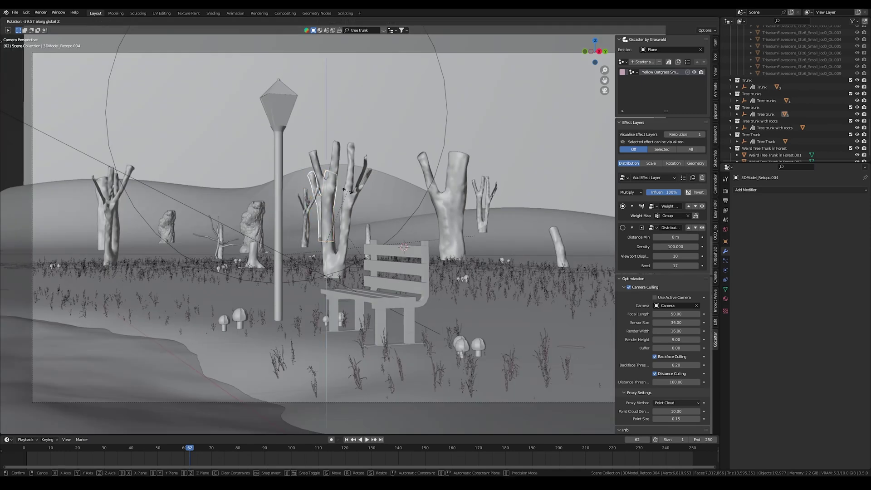
{"action": "left_click", "coordinate": [128, 209]}
{"action": "scroll", "coordinate": [317, 227], "scroll_direction": "down", "scroll_amount": 1}
Add an iron-legged bench from a BlenderKit 'bench' search and move it beside the lamp post
{"action": "left_click", "coordinate": [715, 135]}
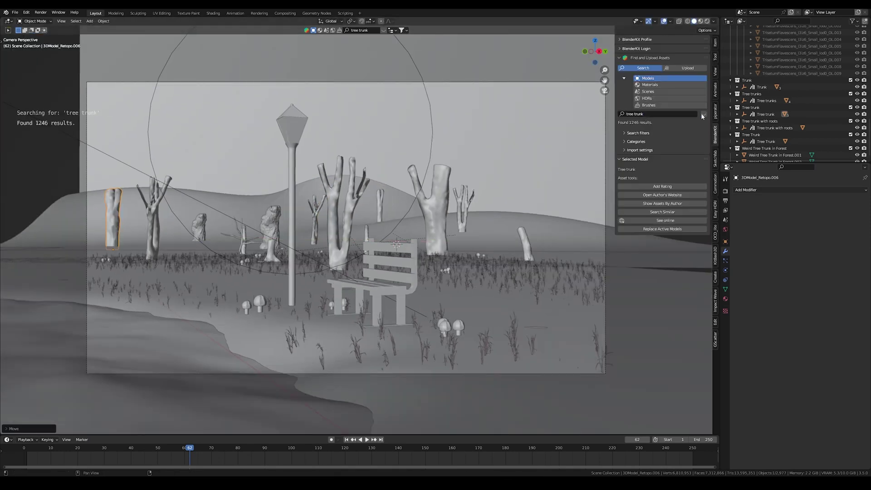
{"action": "left_click", "coordinate": [702, 114]}
{"action": "left_click", "coordinate": [655, 114]}
{"action": "type", "text": "bench"}
{"action": "key", "text": "Return"}
{"action": "mouse_move", "coordinate": [131, 73]}
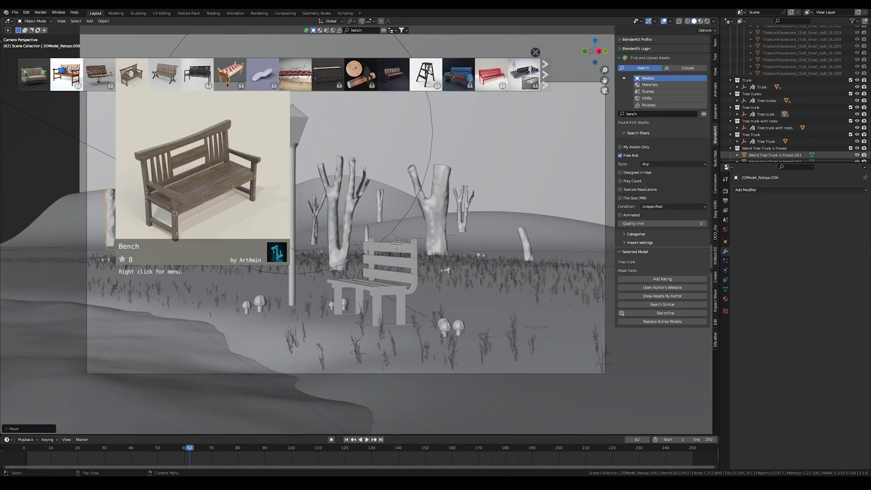
{"action": "left_click", "coordinate": [100, 74]}
{"action": "key", "text": "KP_0"}
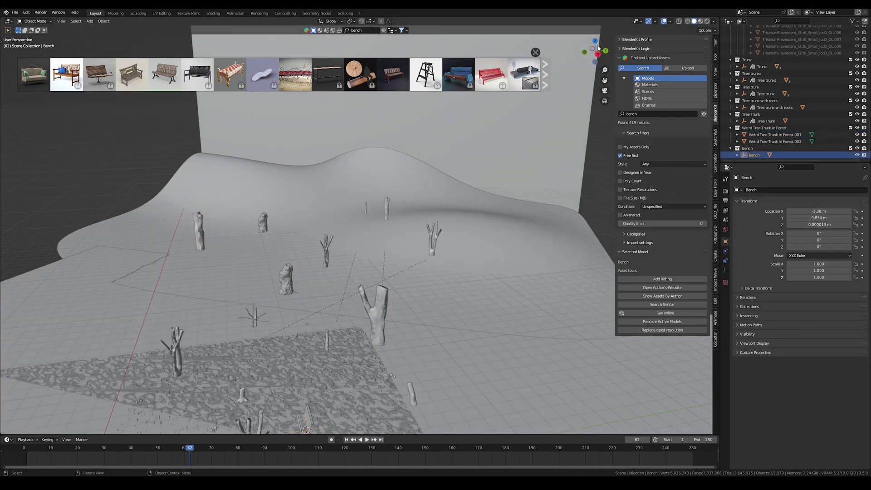
{"action": "key", "text": "g"}
{"action": "left_click", "coordinate": [390, 205]}
{"action": "key", "text": "KP_0"}
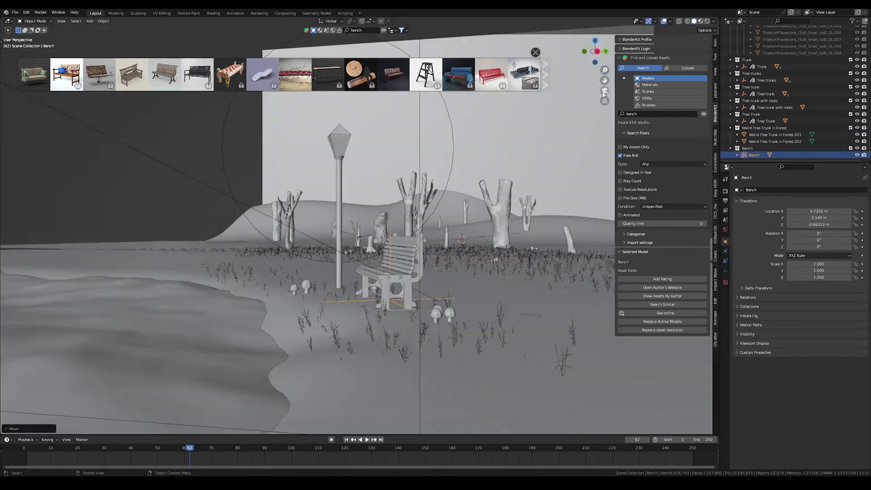
{"action": "key", "text": "Delete"}
{"action": "scroll", "coordinate": [351, 236], "scroll_direction": "down", "scroll_amount": 2}
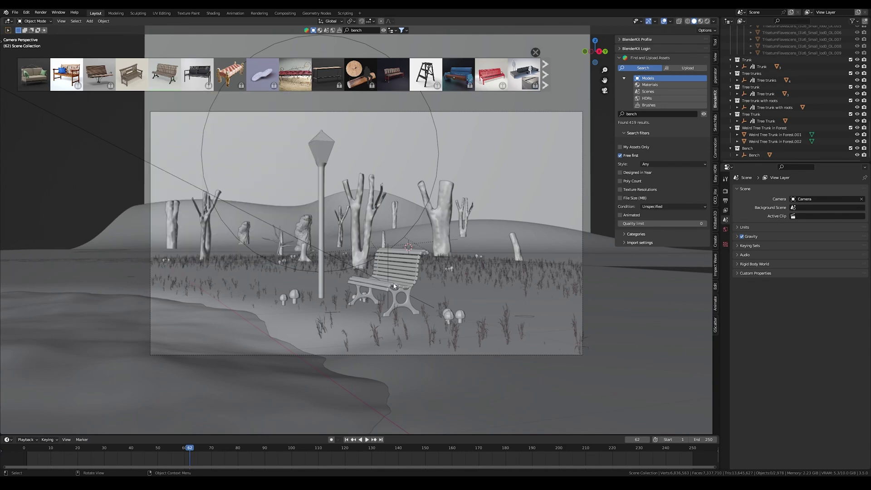
Add the Vintage Victorian Street Lamp by the old post, shrinking and rotating it
{"action": "left_click", "coordinate": [321, 213]}
{"action": "left_click", "coordinate": [657, 135]}
{"action": "type", "text": "street lamp"}
{"action": "key", "text": "Return"}
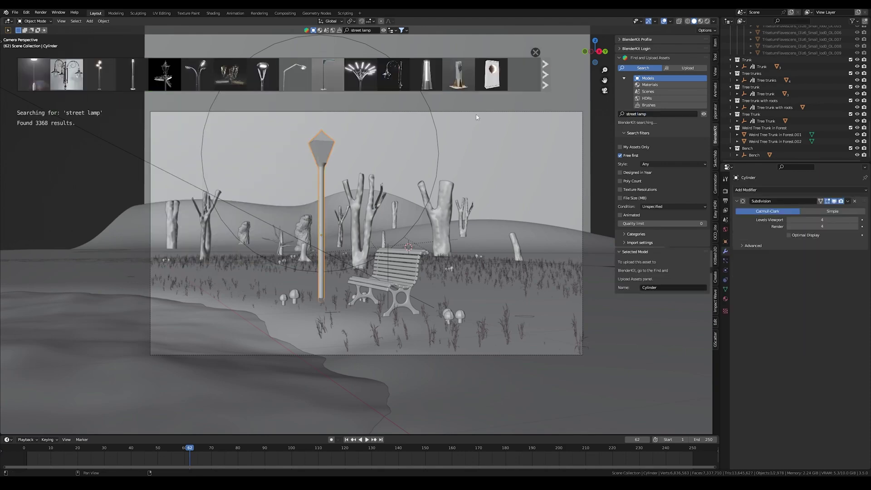
{"action": "left_click", "coordinate": [393, 74]}
{"action": "key", "text": "KP_7"}
{"action": "key", "text": "g"}
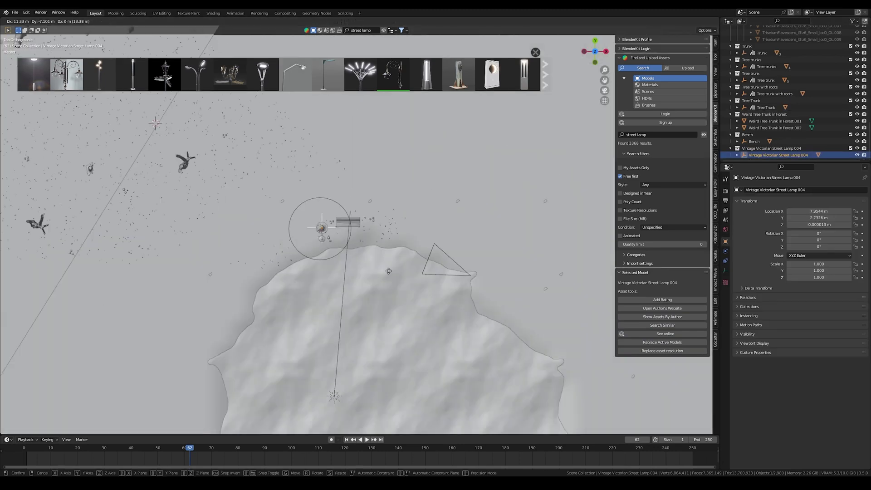
{"action": "key", "text": "Return"}
{"action": "key", "text": "KP_0"}
{"action": "key", "text": "s"}
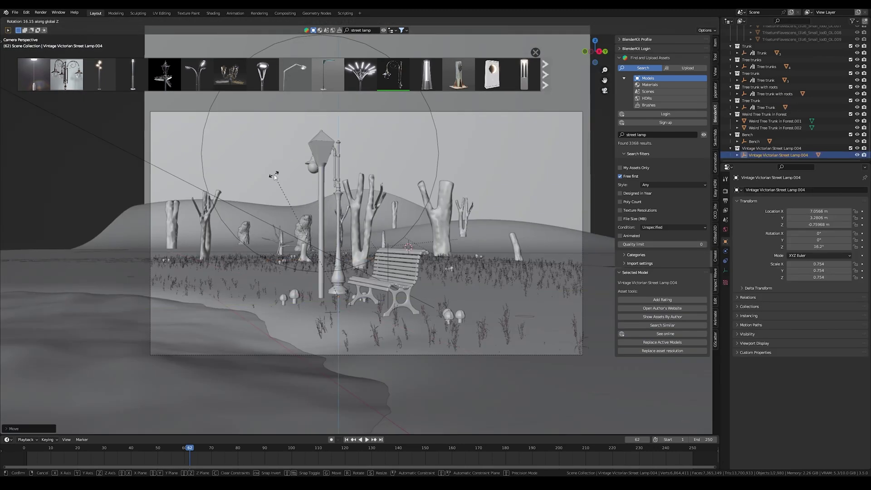
{"action": "key", "text": "KP_7"}
{"action": "key", "text": "Return"}
{"action": "key", "text": "KP_0"}
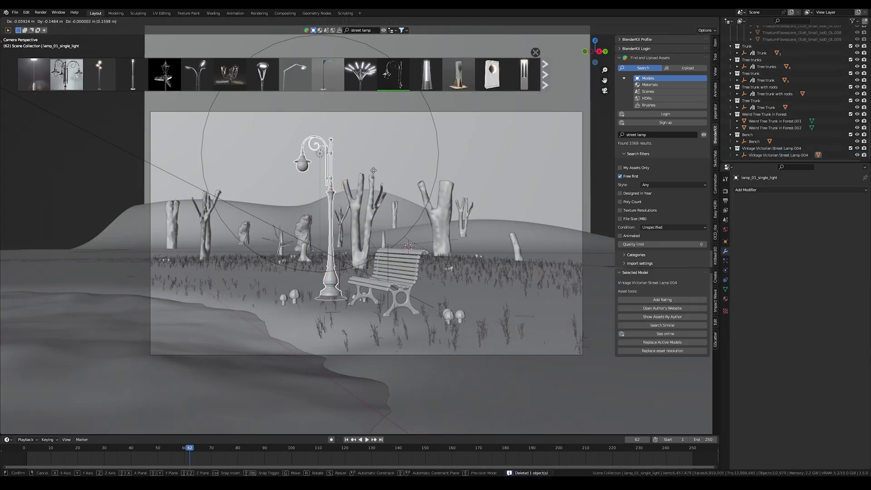
In the Shading workspace, apply the BlenderKit Ground material to the ground plane
{"action": "left_click", "coordinate": [212, 12]}
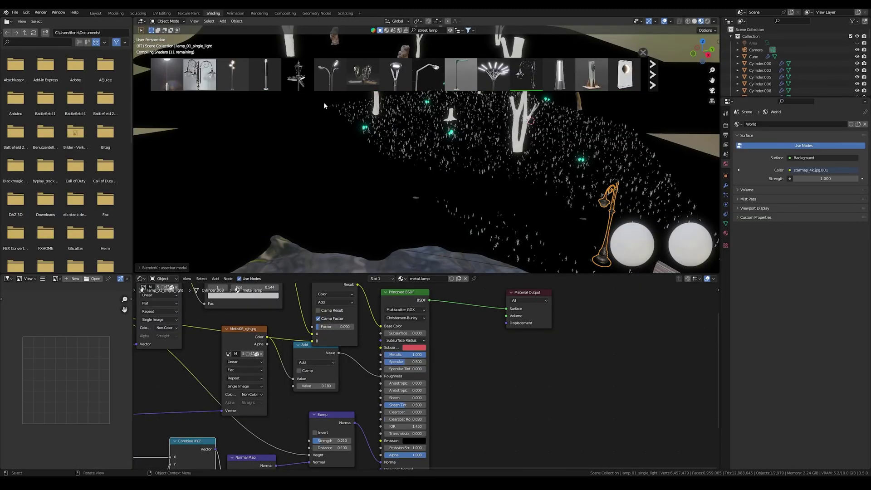
{"action": "key", "text": "KP_0"}
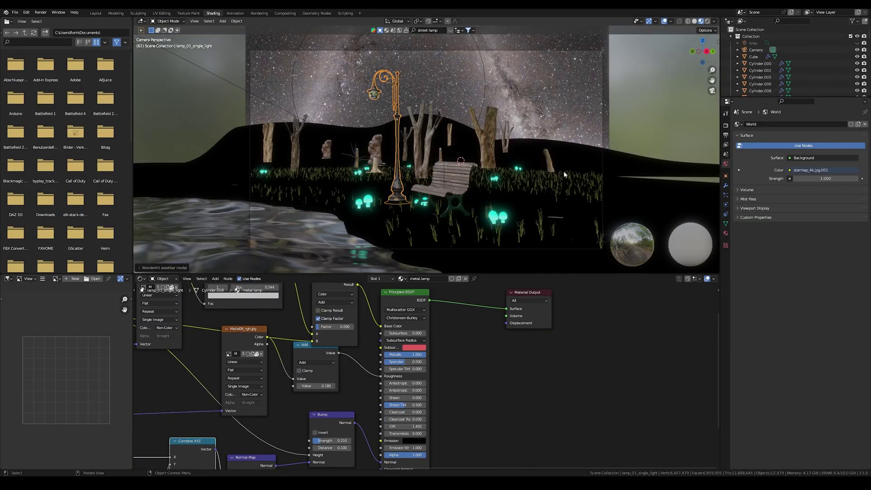
{"action": "left_click", "coordinate": [553, 168]}
{"action": "left_click", "coordinate": [373, 228]}
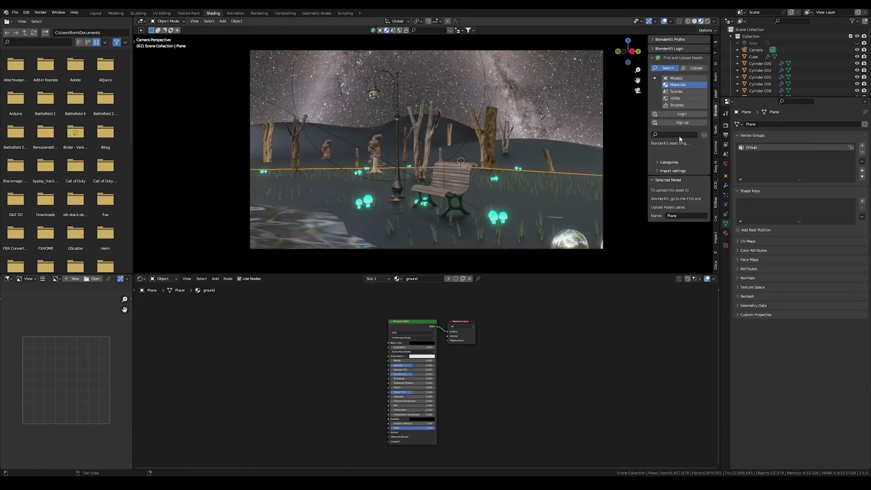
{"action": "mouse_move", "coordinate": [275, 76]}
{"action": "left_click_drag", "start_coordinate": [297, 75], "coordinate": [408, 189]}
{"action": "scroll", "coordinate": [408, 189], "scroll_direction": "up", "scroll_amount": 2}
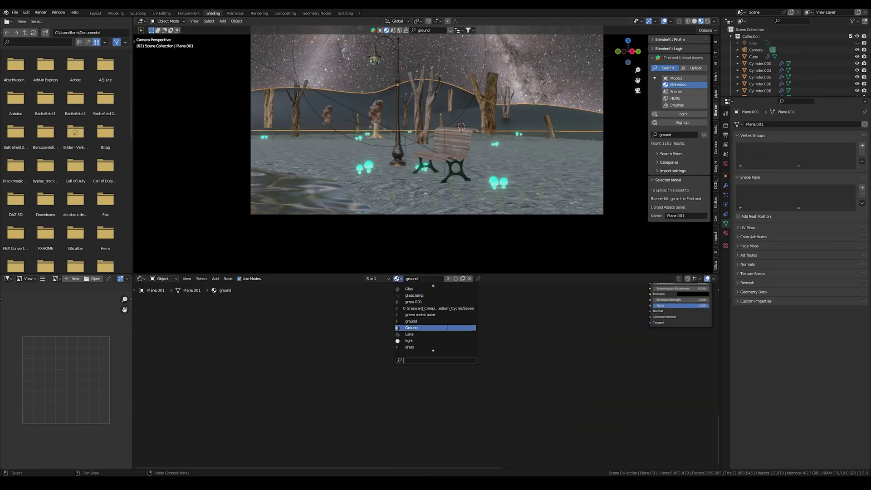
Assign the 'ground' material to the second ground plane
{"action": "left_click", "coordinate": [398, 278]}
{"action": "type", "text": "ground"}
{"action": "key", "text": "Return"}
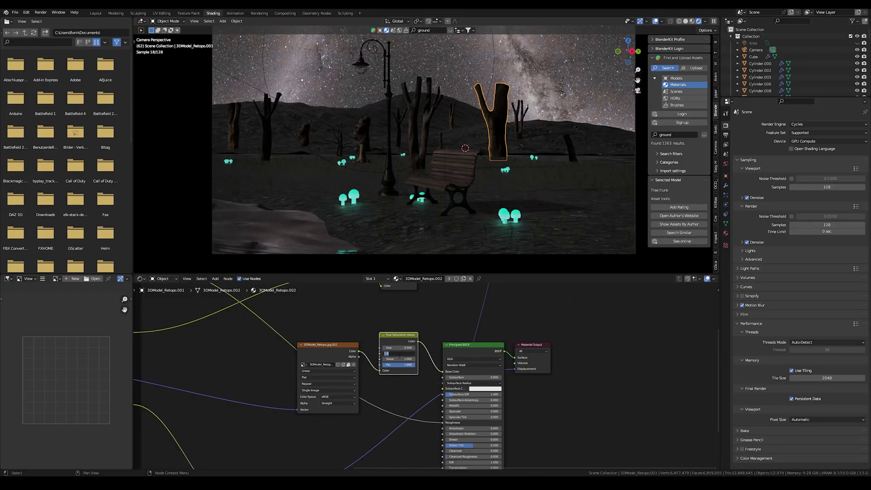
Delete the small background trunk, the small dead tree and the bulbous tree stump
{"action": "scroll", "coordinate": [512, 121], "scroll_direction": "up", "scroll_amount": 4}
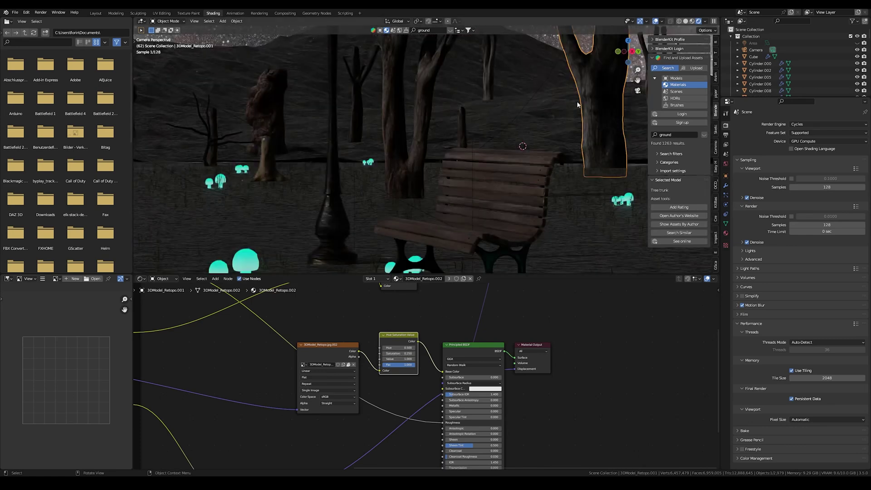
{"action": "scroll", "coordinate": [583, 110], "scroll_direction": "down", "scroll_amount": 3}
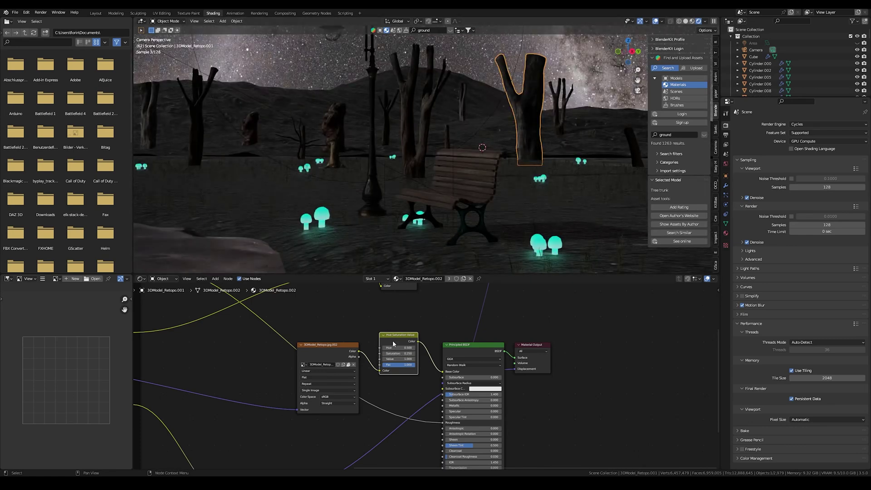
{"action": "left_click", "coordinate": [409, 140]}
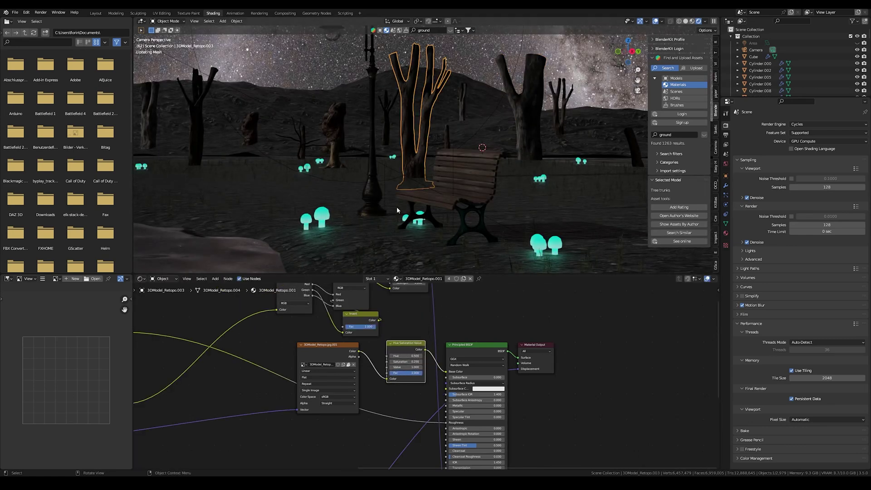
{"action": "left_click", "coordinate": [335, 127]}
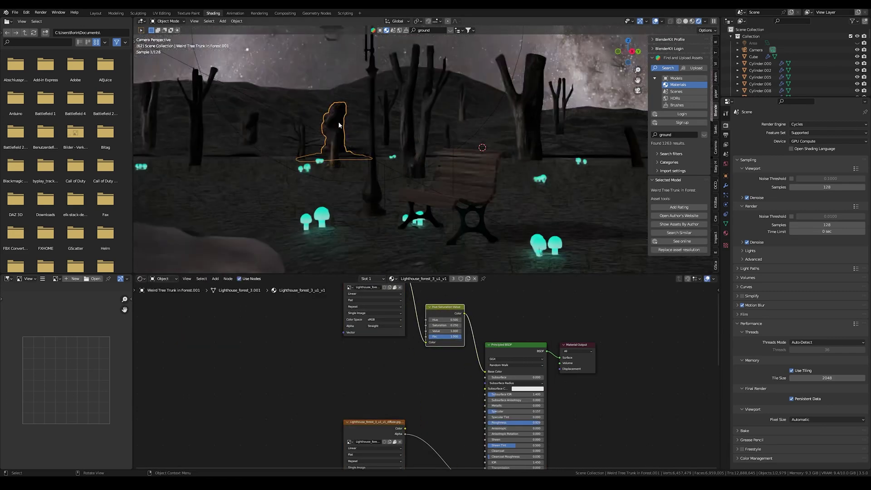
{"action": "key", "text": "s"}
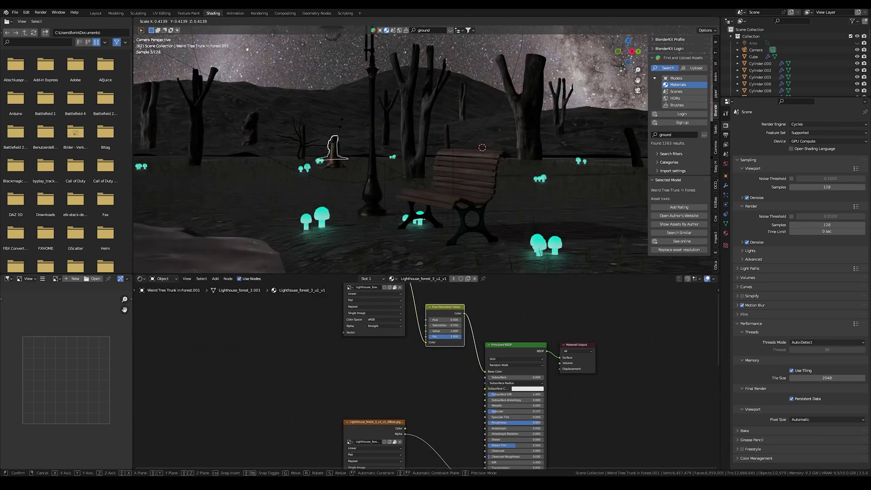
{"action": "left_click", "coordinate": [341, 122]}
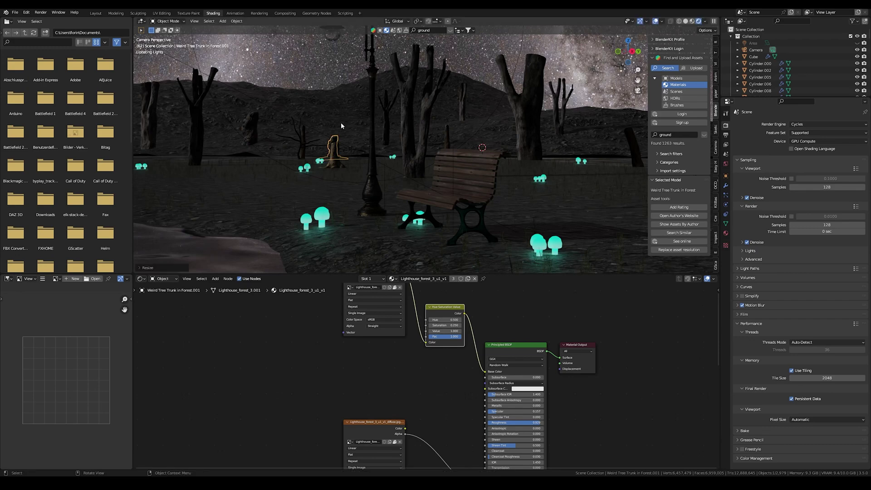
{"action": "key", "text": "Delete"}
{"action": "scroll", "coordinate": [370, 190], "scroll_direction": "down", "scroll_amount": 2}
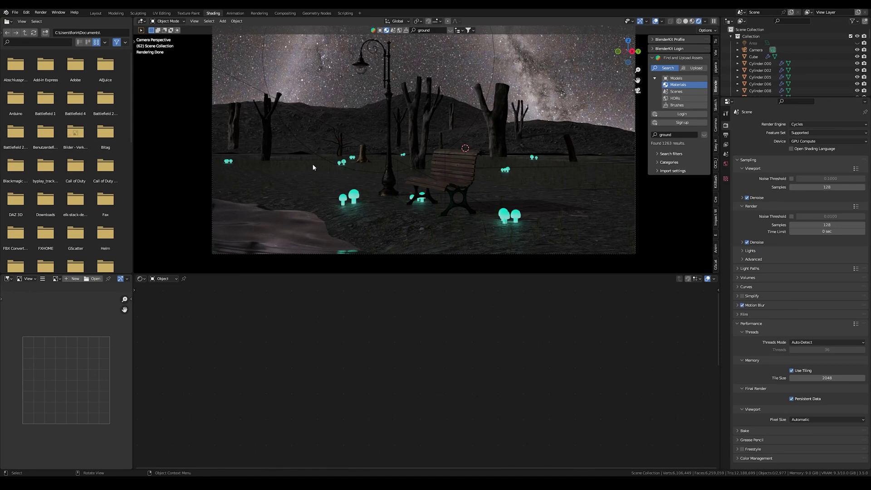
{"action": "left_click", "coordinate": [335, 145]}
{"action": "key", "text": "Delete"}
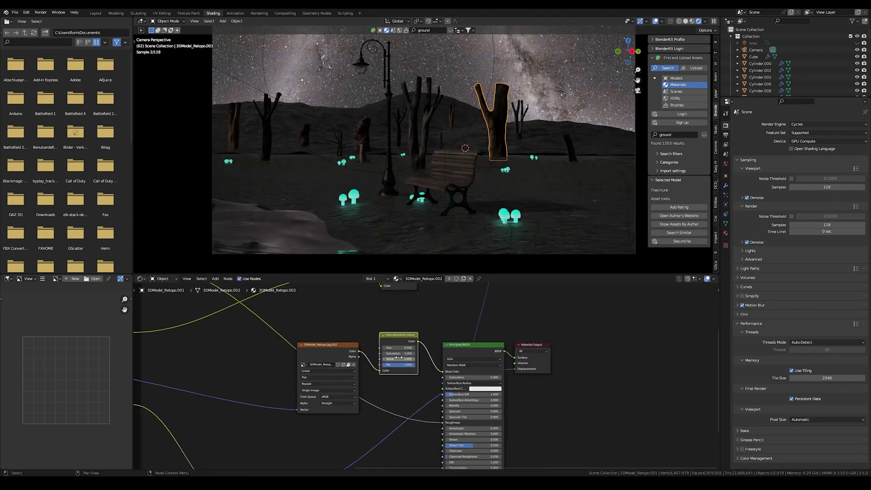
{"action": "scroll", "coordinate": [511, 121], "scroll_direction": "up", "scroll_amount": 3}
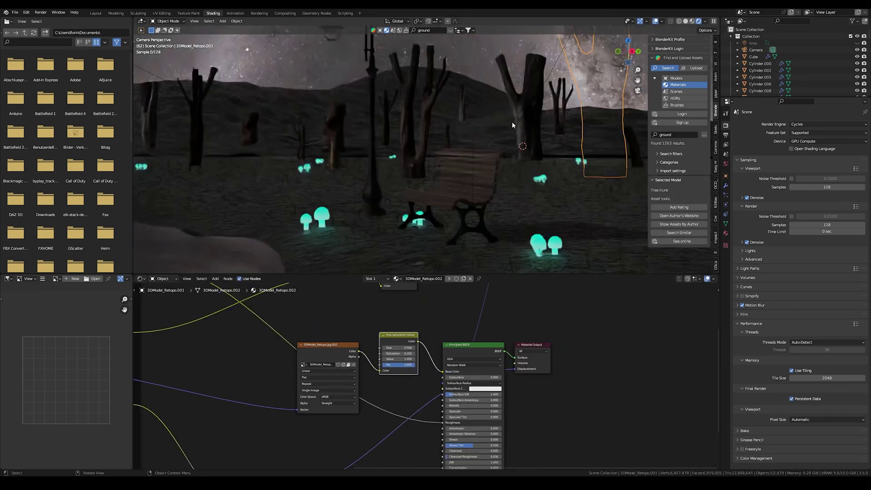
{"action": "scroll", "coordinate": [409, 158], "scroll_direction": "down", "scroll_amount": 2}
{"action": "left_click", "coordinate": [338, 129]}
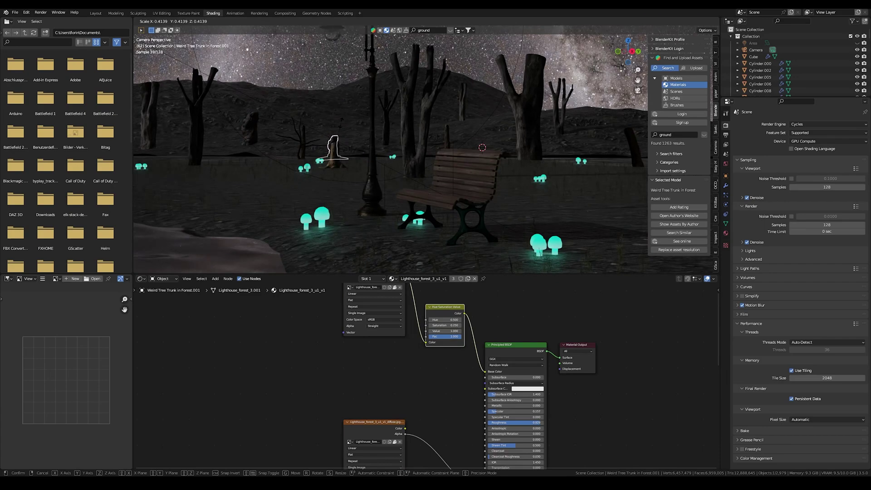
{"action": "key", "text": "Delete"}
{"action": "scroll", "coordinate": [333, 213], "scroll_direction": "down", "scroll_amount": 2}
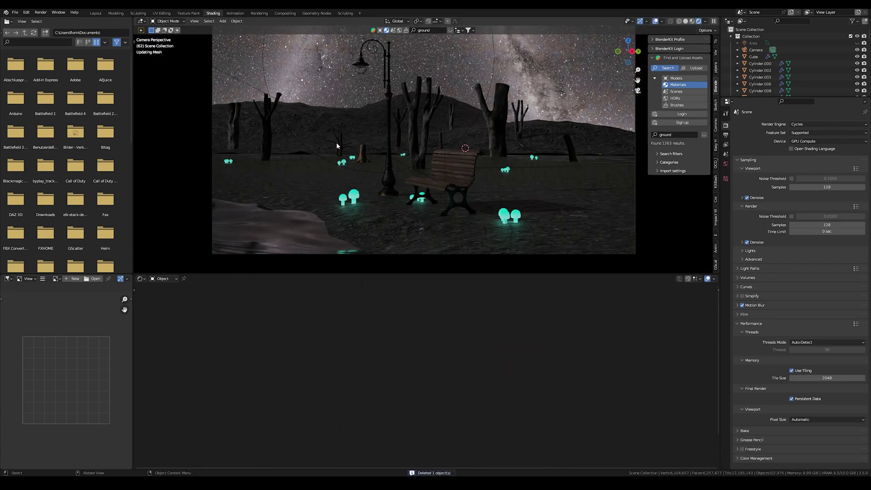
Insert a Hue/Saturation/Value node into the grass material and lower saturation to 0.500
{"action": "left_click", "coordinate": [336, 143]}
{"action": "scroll", "coordinate": [483, 220], "scroll_direction": "up", "scroll_amount": 3}
{"action": "left_click_drag", "start_coordinate": [770, 97], "coordinate": [771, 239]}
{"action": "scroll", "coordinate": [749, 82], "scroll_direction": "down", "scroll_amount": 10}
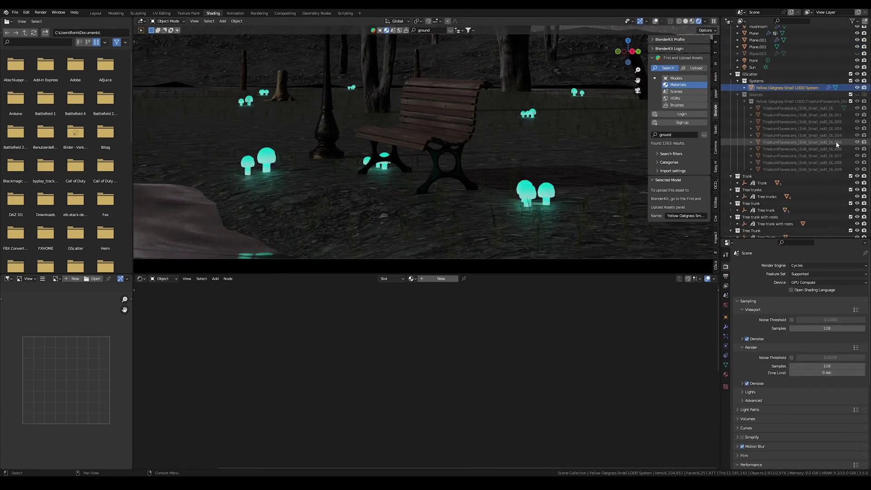
{"action": "left_click", "coordinate": [836, 142]}
{"action": "scroll", "coordinate": [443, 360], "scroll_direction": "up", "scroll_amount": 3}
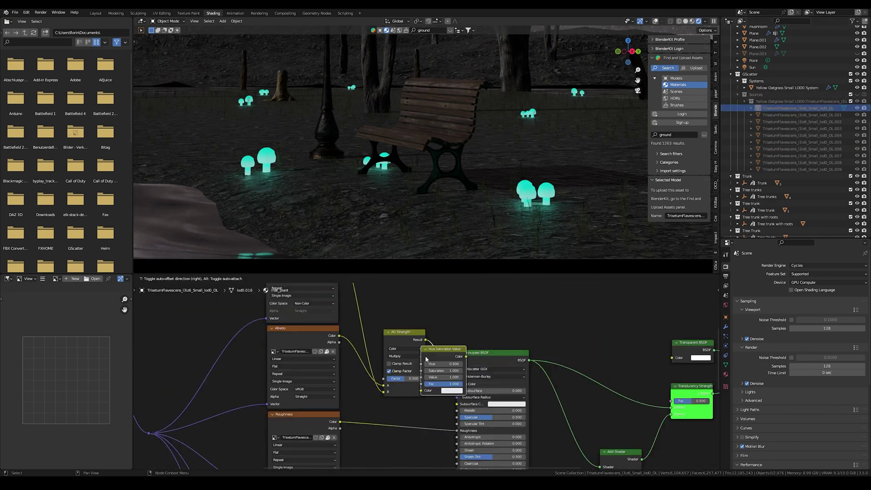
{"action": "left_click", "coordinate": [444, 360]}
{"action": "scroll", "coordinate": [443, 360], "scroll_direction": "up", "scroll_amount": 2}
{"action": "left_click_drag", "start_coordinate": [499, 366], "coordinate": [476, 366]}
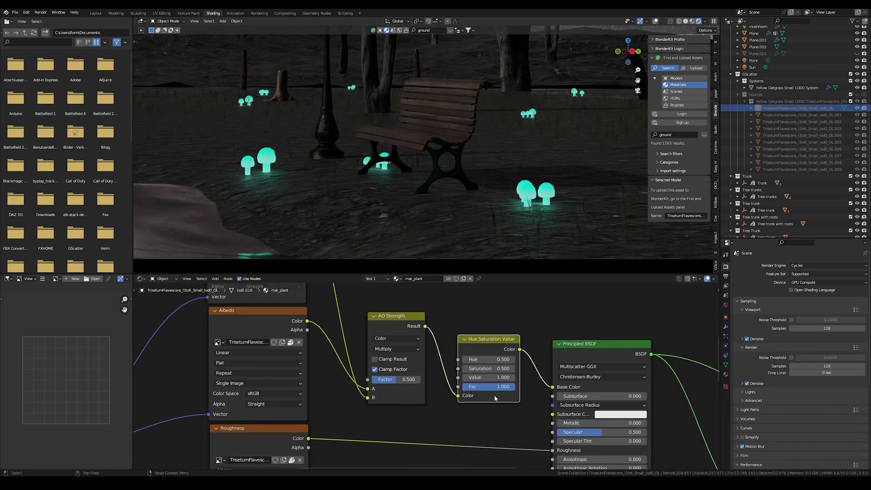
{"action": "left_click", "coordinate": [716, 265]}
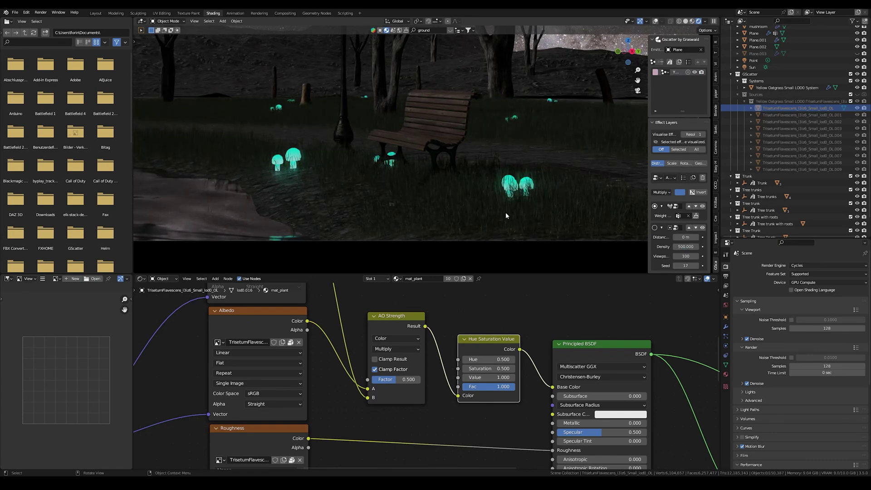
Select the lake cube and move the new water plane into place
{"action": "scroll", "coordinate": [528, 343], "scroll_direction": "down", "scroll_amount": 5}
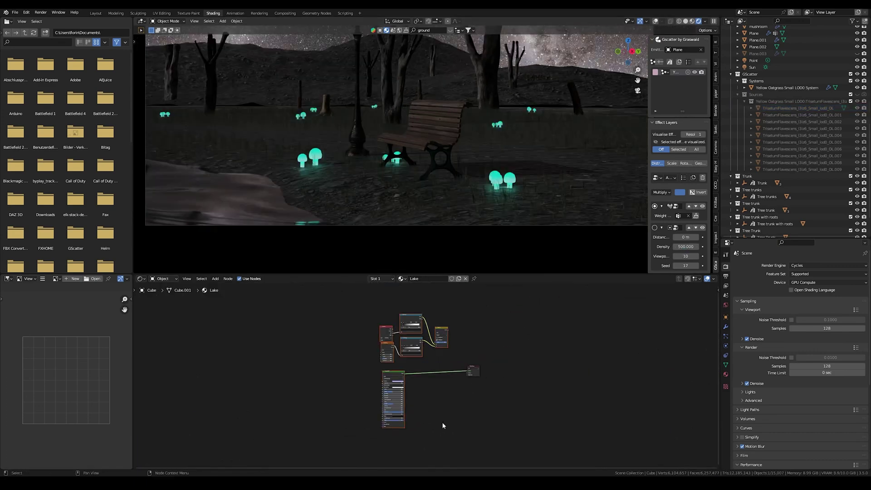
{"action": "left_click", "coordinate": [338, 132]}
{"action": "middle_click_drag", "start_coordinate": [337, 132], "coordinate": [448, 161]}
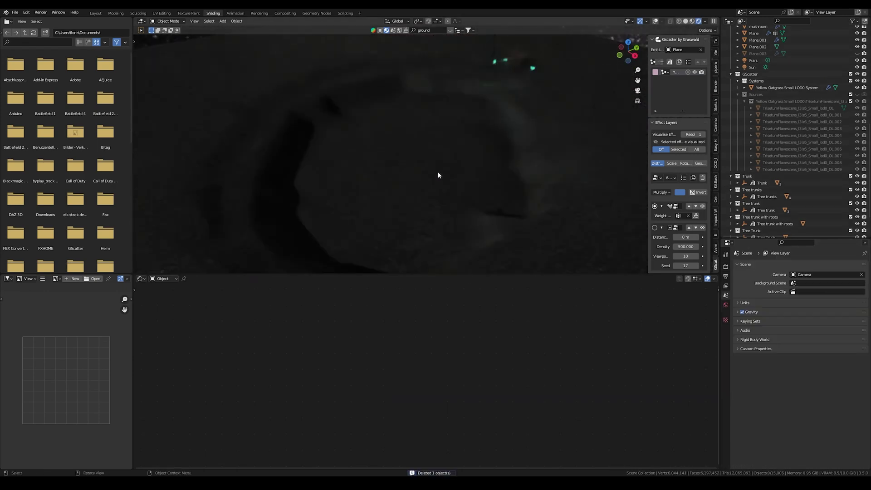
{"action": "key", "text": "g"}
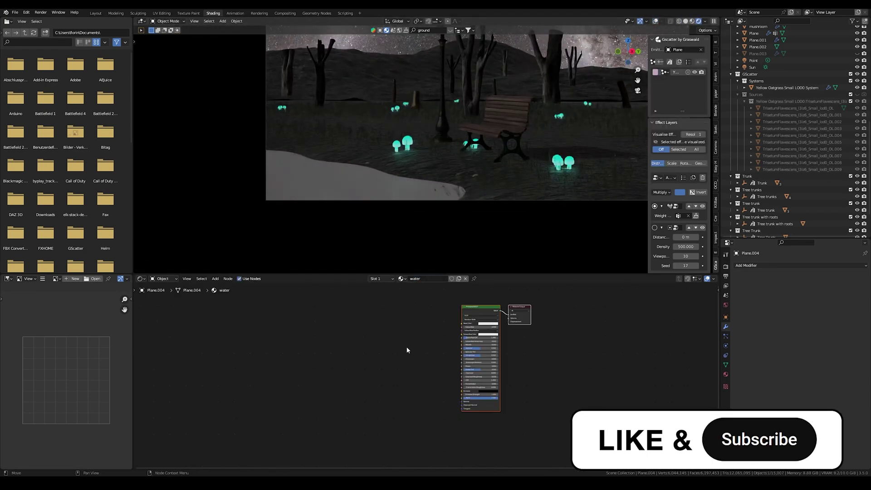
Build the water material: noise scale 25 into Bump, alpha lowered to 0.75
{"action": "scroll", "coordinate": [406, 350], "scroll_direction": "up", "scroll_amount": 4}
{"action": "left_click_drag", "start_coordinate": [312, 389], "coordinate": [359, 423]}
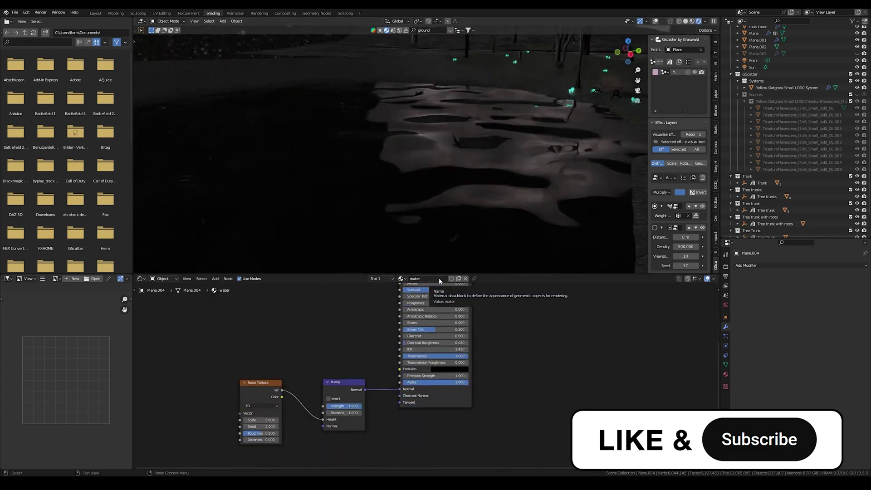
{"action": "key", "text": "Return"}
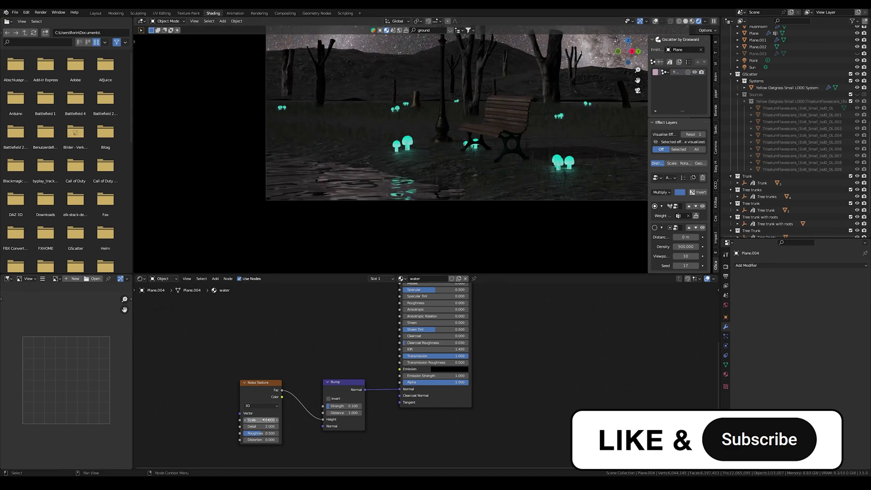
{"action": "middle_click_drag", "start_coordinate": [353, 408], "coordinate": [344, 410]}
{"action": "left_click_drag", "start_coordinate": [453, 384], "coordinate": [441, 386]}
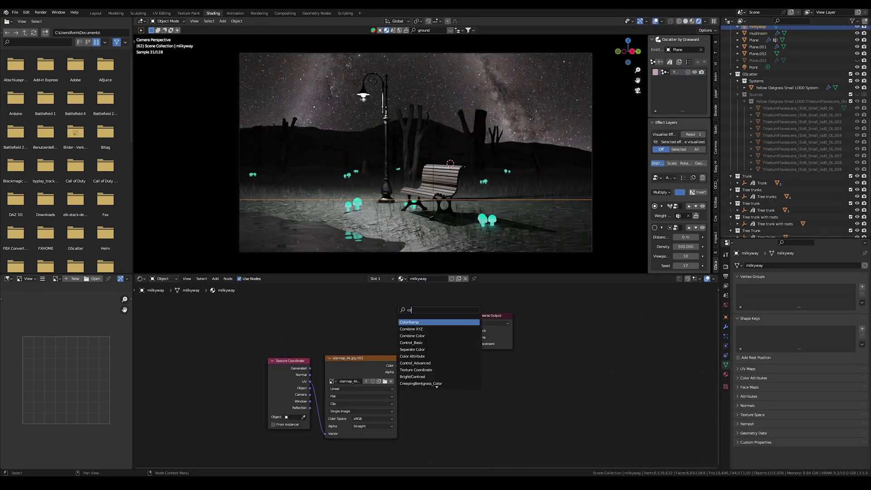
Insert a ColorRamp before the milkyway Emission and link the star image colour to it
{"action": "key", "text": "Return"}
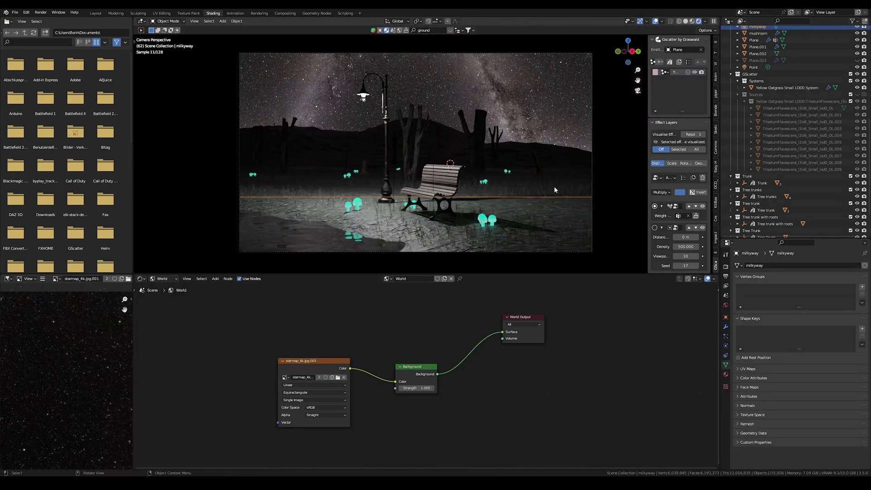
{"action": "left_click_drag", "start_coordinate": [290, 298], "coordinate": [364, 414]}
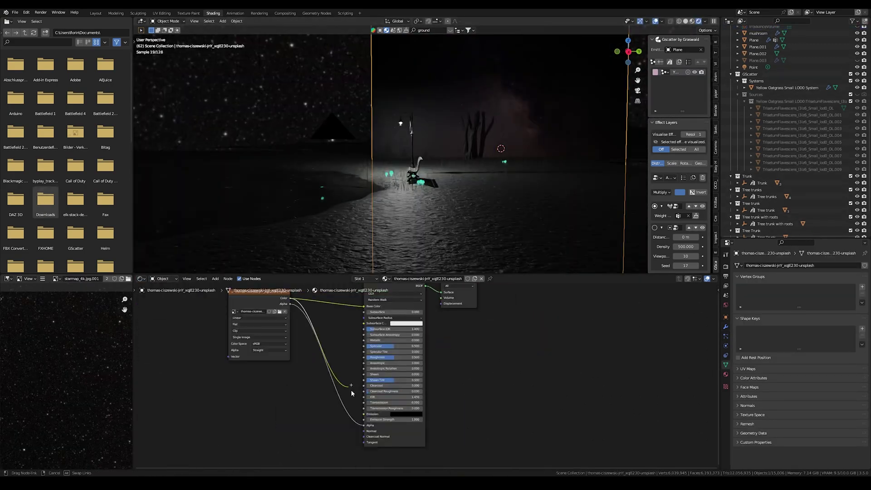
{"action": "key", "text": "KP_7"}
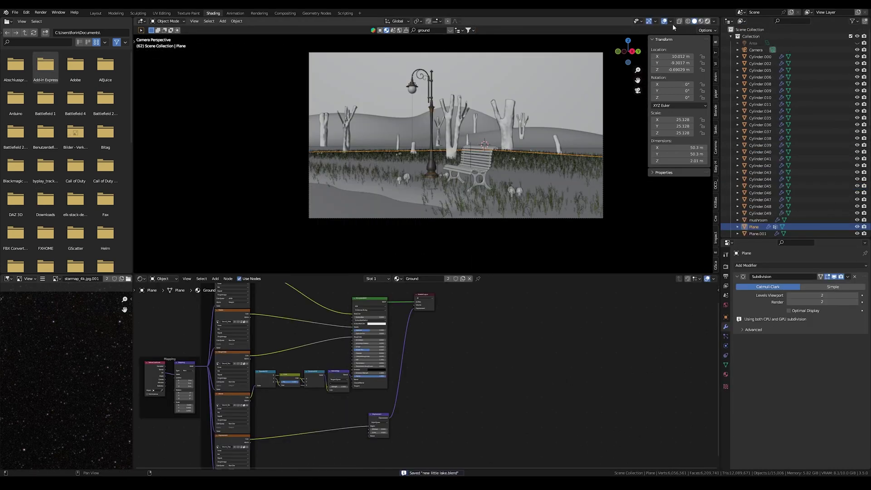
Switch the viewport to Rendered and lower the ground displacement scale to 0.01
{"action": "left_click", "coordinate": [706, 21]}
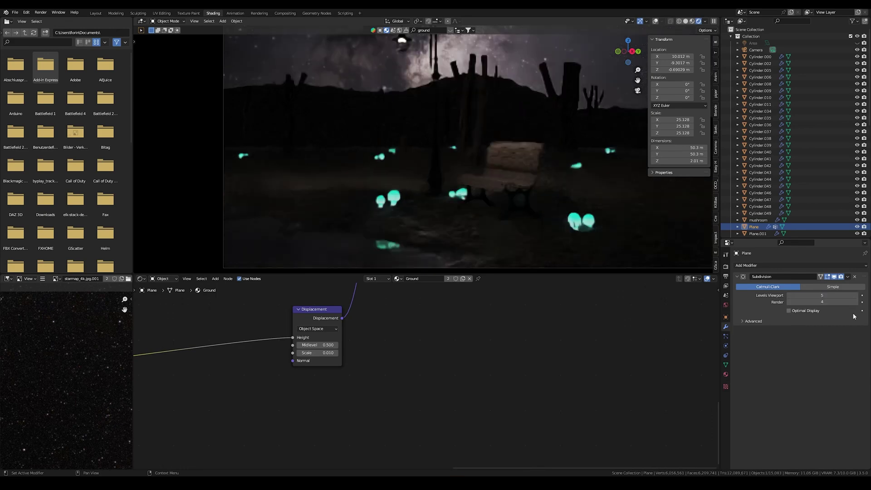
{"action": "double_click", "coordinate": [325, 354]}
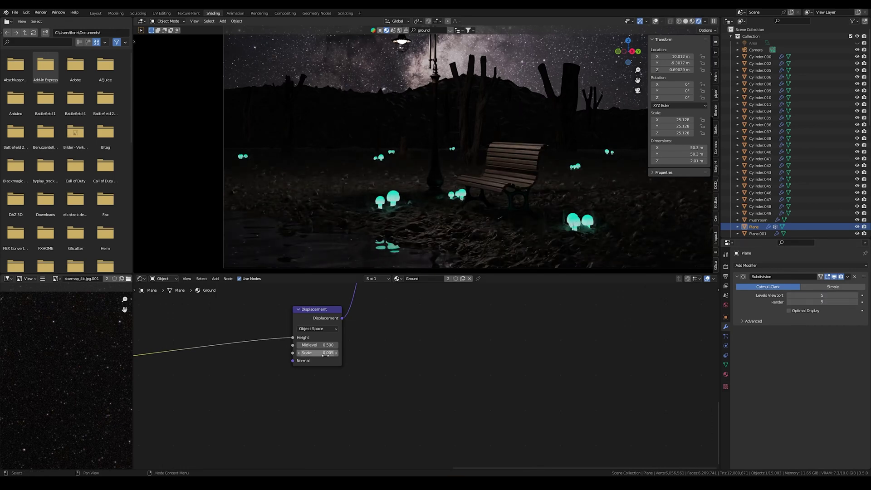
{"action": "double_click", "coordinate": [326, 353]}
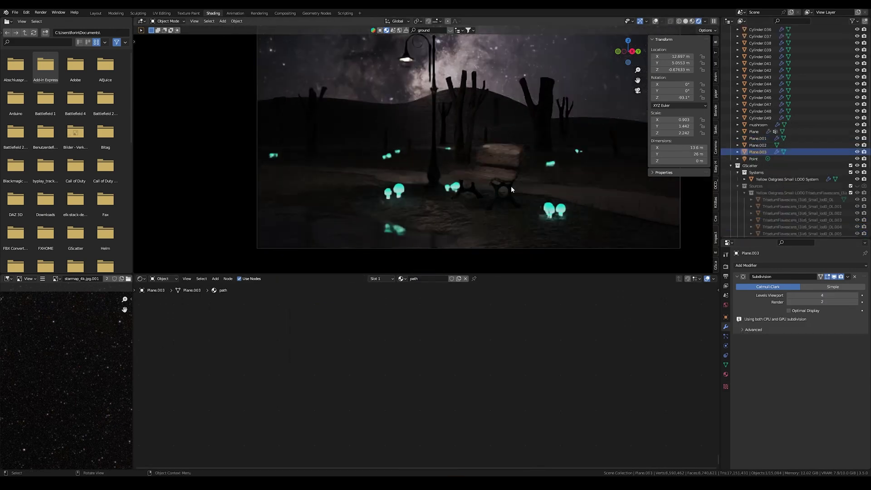
Drag a BlenderKit ground material from the asset bar onto the path plane Plane.003
{"action": "left_click", "coordinate": [678, 85]}
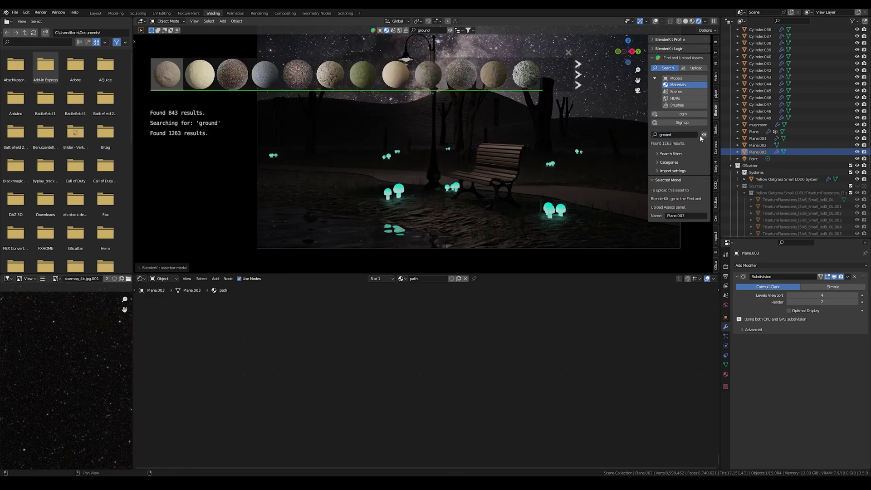
{"action": "mouse_move", "coordinate": [512, 73]}
{"action": "left_click_drag", "start_coordinate": [512, 74], "coordinate": [474, 184]}
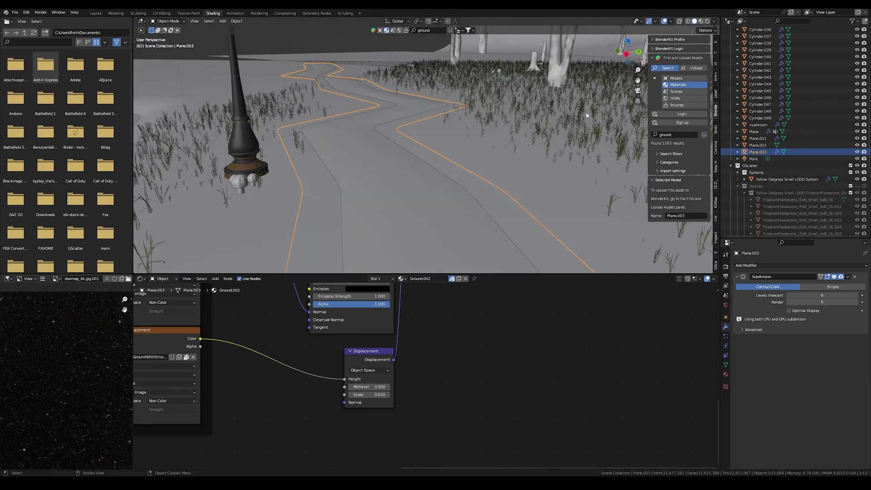
Save the project, render a test frame, and dim the sky emission strength to 0.25
{"action": "key", "text": "ctrl+s"}
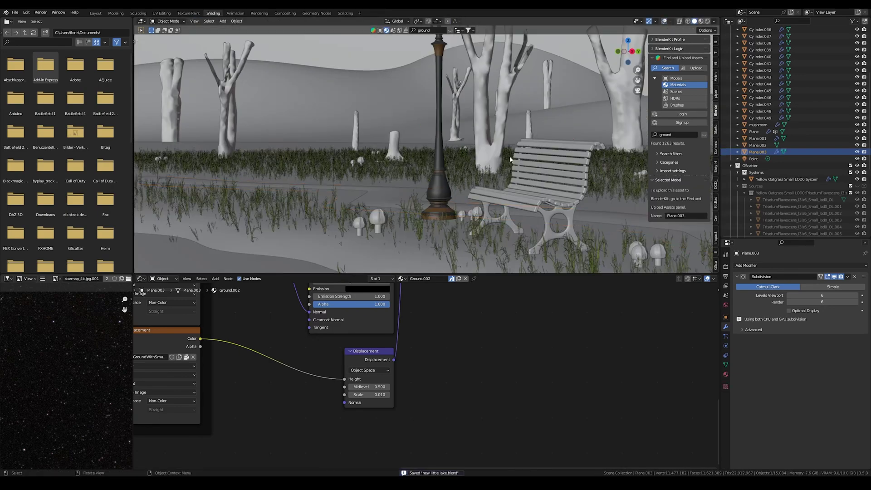
{"action": "key", "text": "F12"}
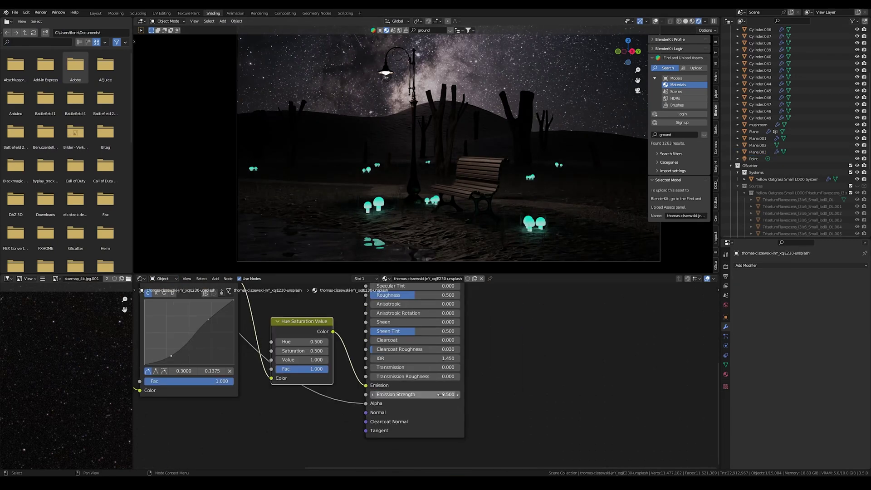
{"action": "left_click_drag", "start_coordinate": [440, 394], "coordinate": [440, 394]}
Give the lamp light 1000 W power, a 120° spot size and a fully softened blend
{"action": "left_click", "coordinate": [386, 75]}
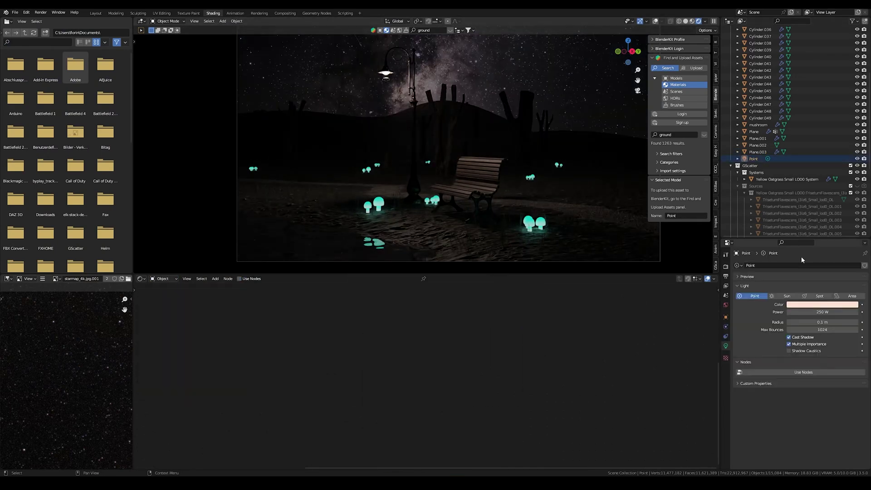
{"action": "double_click", "coordinate": [822, 312]}
{"action": "type", "text": "1000"}
{"action": "key", "text": "Return"}
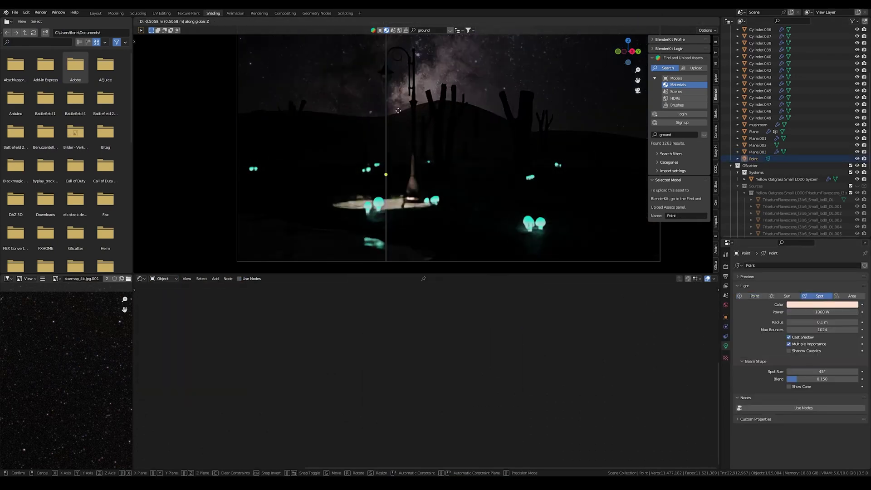
{"action": "double_click", "coordinate": [822, 372]}
{"action": "type", "text": "120"}
{"action": "key", "text": "Return"}
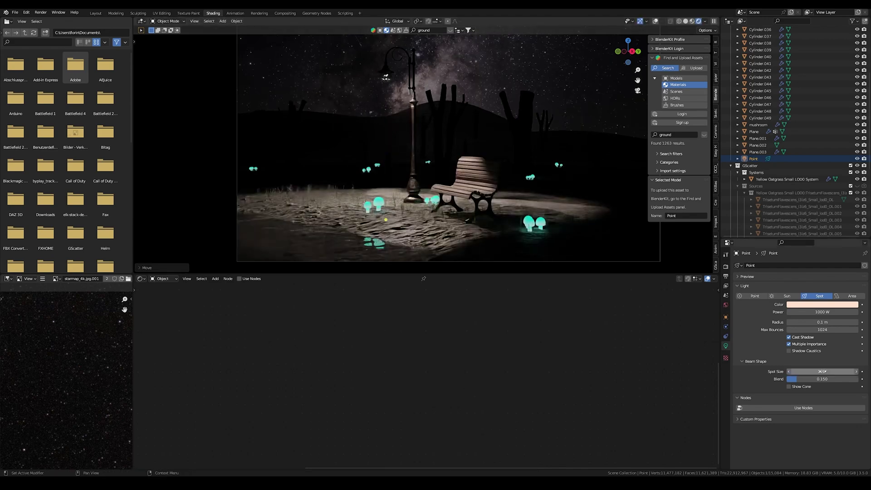
{"action": "left_click_drag", "start_coordinate": [798, 378], "coordinate": [857, 378]}
Change the lamp light to a 1 m radius, 100° spot size and 100 W power, then select the lamp post
{"action": "double_click", "coordinate": [822, 322]}
{"action": "type", "text": "1"}
{"action": "key", "text": "Return"}
{"action": "double_click", "coordinate": [822, 372]}
{"action": "type", "text": "100"}
{"action": "key", "text": "Return"}
{"action": "double_click", "coordinate": [822, 312]}
{"action": "type", "text": "100"}
{"action": "key", "text": "Return"}
{"action": "double_click", "coordinate": [816, 312]}
{"action": "key", "text": "Return"}
{"action": "key", "text": "t"}
{"action": "left_click", "coordinate": [412, 136]}
{"action": "key", "text": "shift+a"}
Add a UV sphere with a peach emission material, then move and scale it into the lamp head
{"action": "mouse_move", "coordinate": [362, 81]}
{"action": "left_click", "coordinate": [421, 101]}
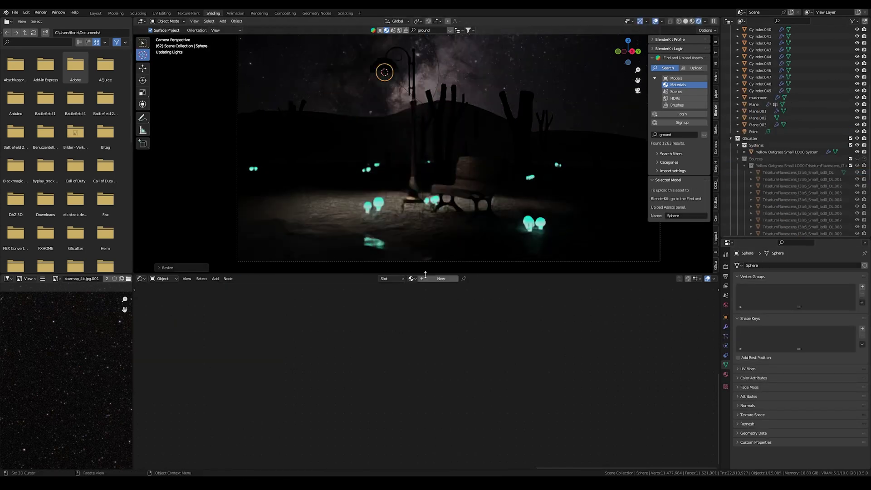
{"action": "left_click", "coordinate": [422, 278]}
{"action": "scroll", "coordinate": [368, 72], "scroll_direction": "up", "scroll_amount": 5}
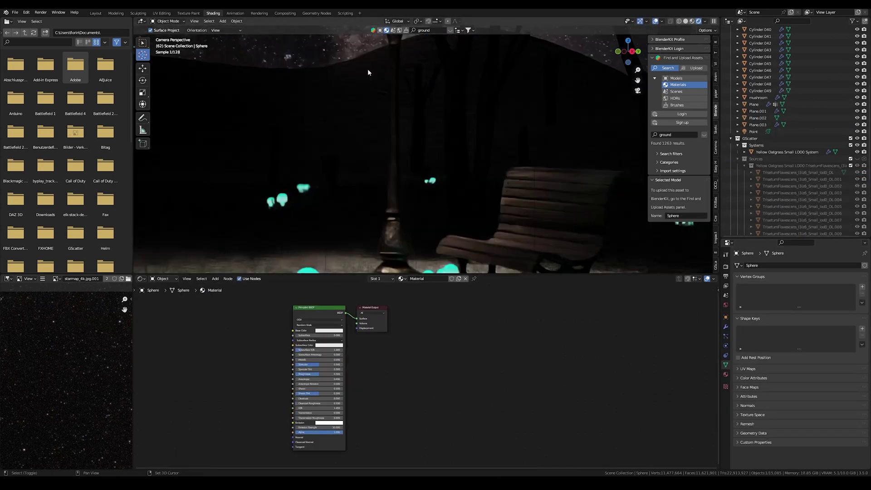
{"action": "key", "text": "g"}
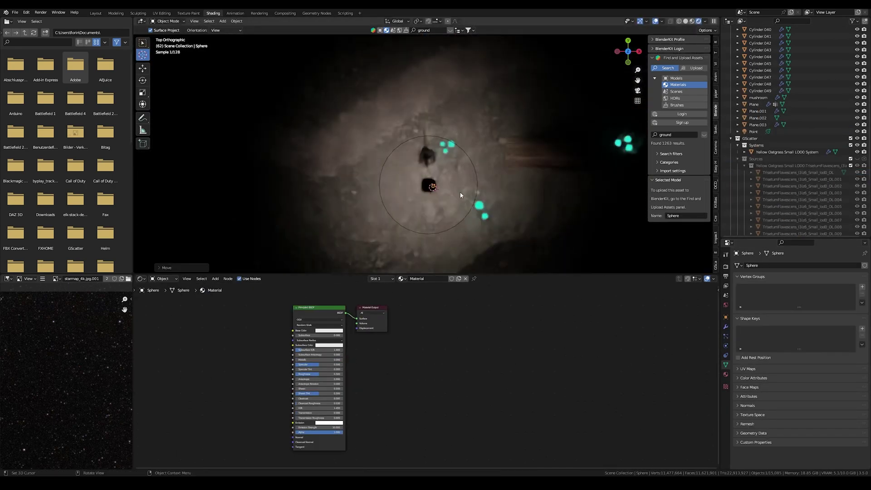
{"action": "left_click", "coordinate": [363, 86]}
{"action": "left_click_drag", "start_coordinate": [320, 427], "coordinate": [337, 419]}
{"action": "key", "text": "ctrl+z"}
{"action": "left_click", "coordinate": [328, 422]}
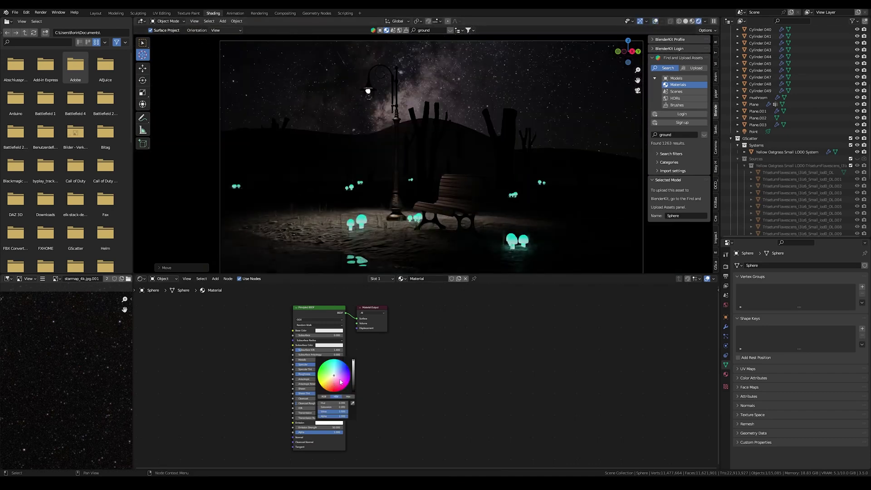
{"action": "left_click", "coordinate": [341, 329]}
{"action": "key", "text": "s"}
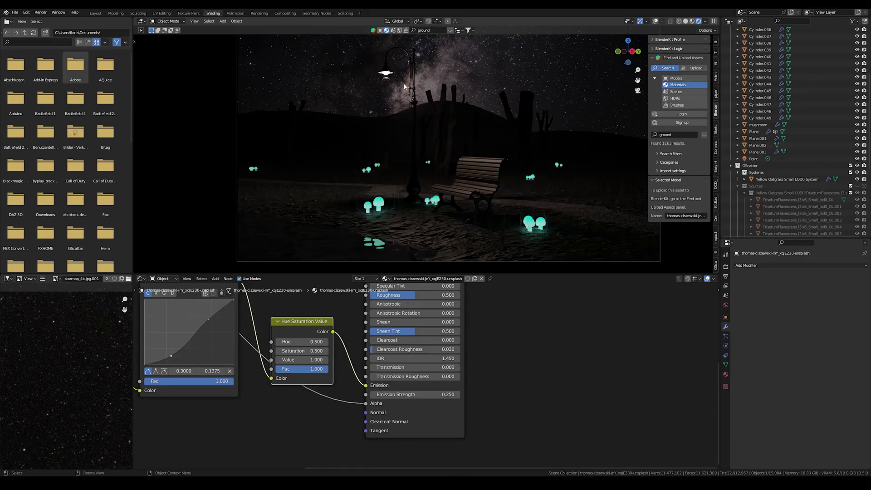
Turn the lamp's point light into a spotlight and raise it slightly along Z
{"action": "left_click", "coordinate": [753, 159]}
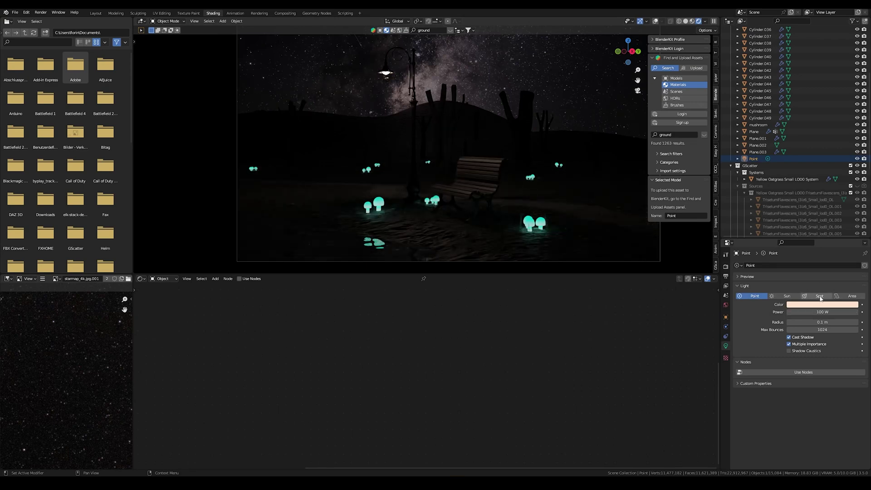
{"action": "left_click", "coordinate": [819, 296]}
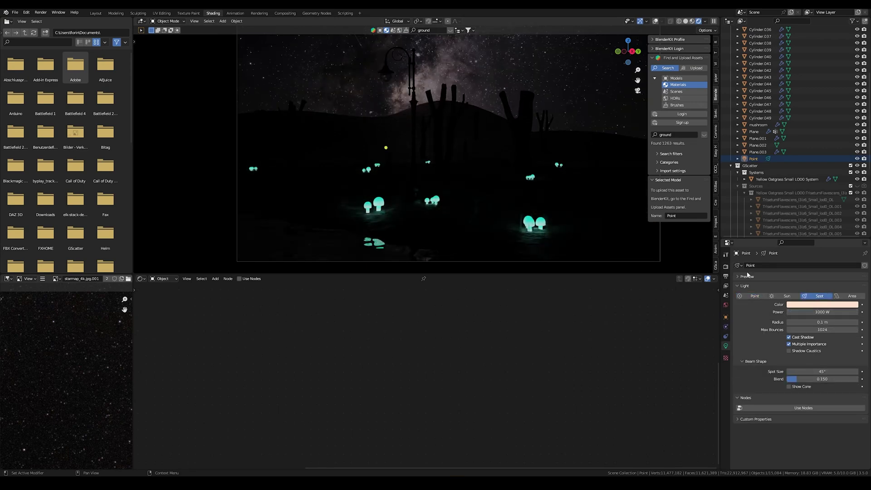
{"action": "key", "text": "g"}
{"action": "key", "text": "z"}
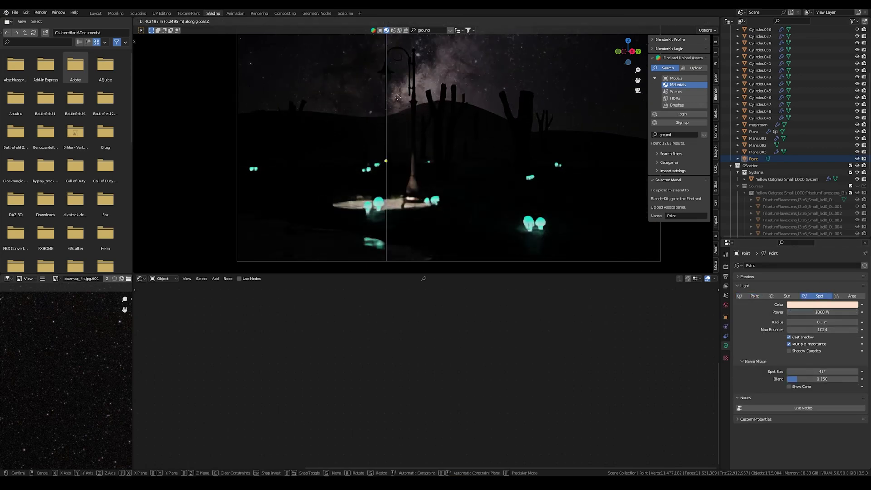
{"action": "left_click", "coordinate": [397, 88]}
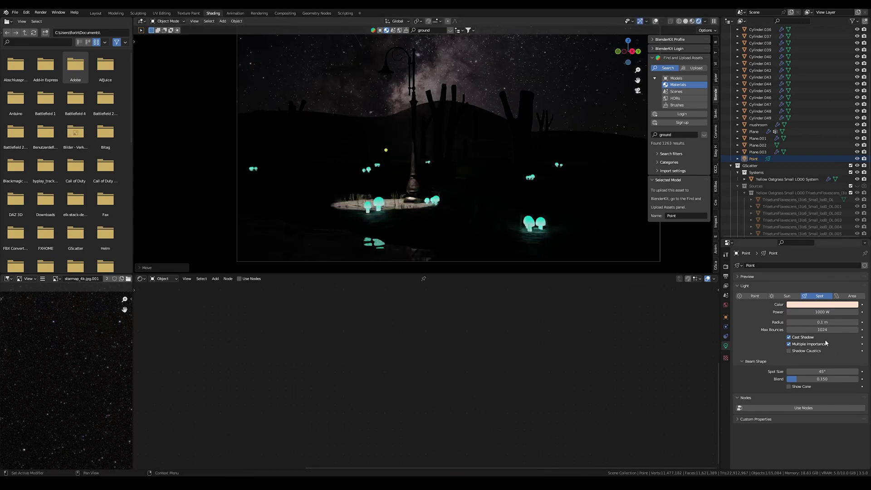
Set the spotlight cone to 100° with full blend and its power to 100 W
{"action": "left_click_drag", "start_coordinate": [822, 371], "coordinate": [822, 371]}
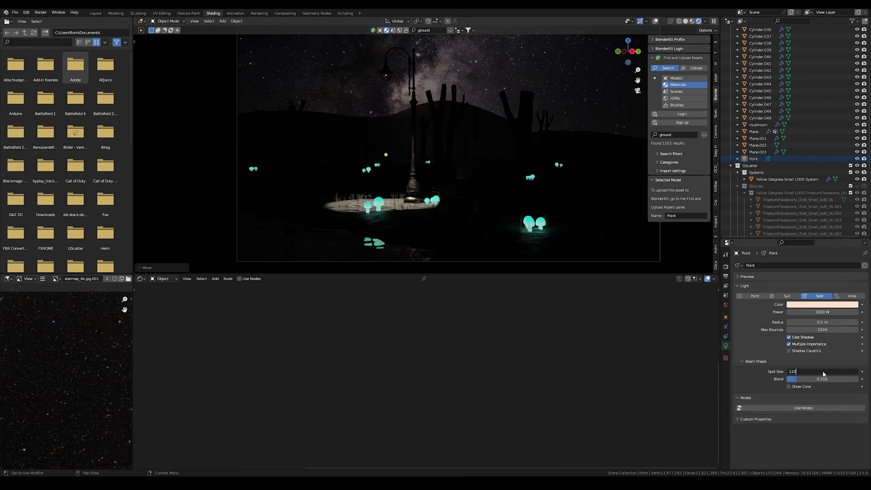
{"action": "key", "text": "Return"}
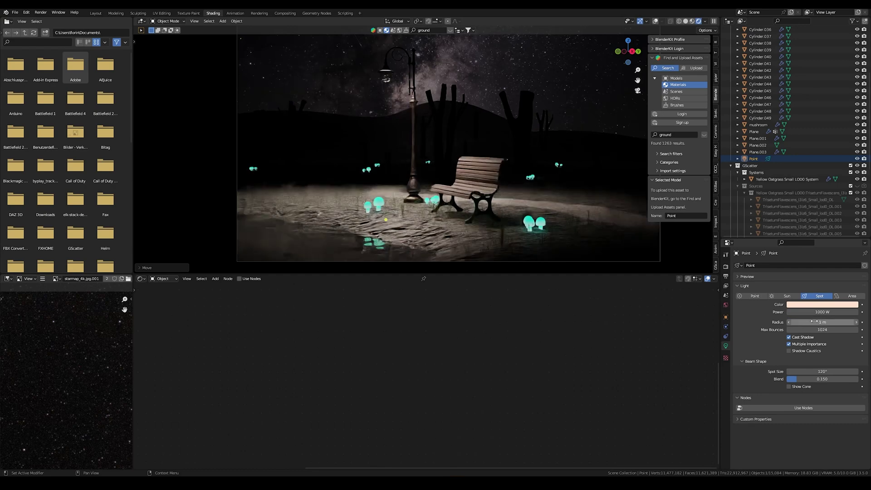
{"action": "left_click_drag", "start_coordinate": [816, 379], "coordinate": [857, 379]}
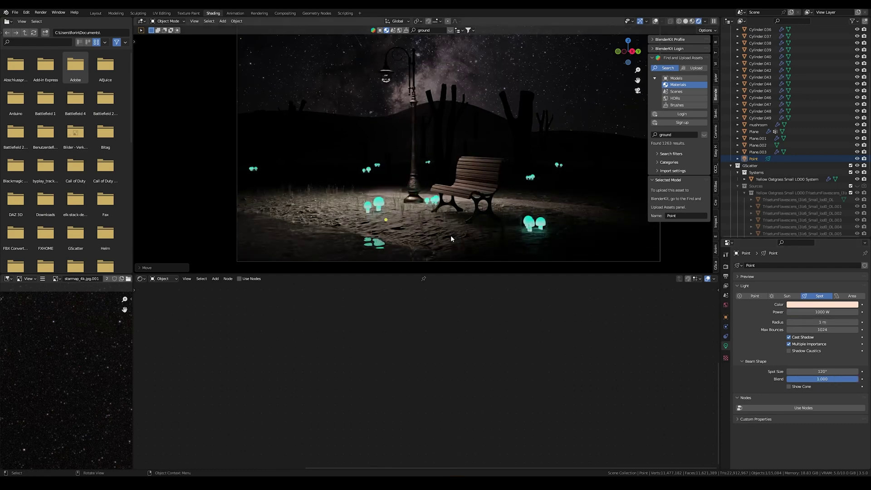
{"action": "type", "text": "100"}
{"action": "key", "text": "Return"}
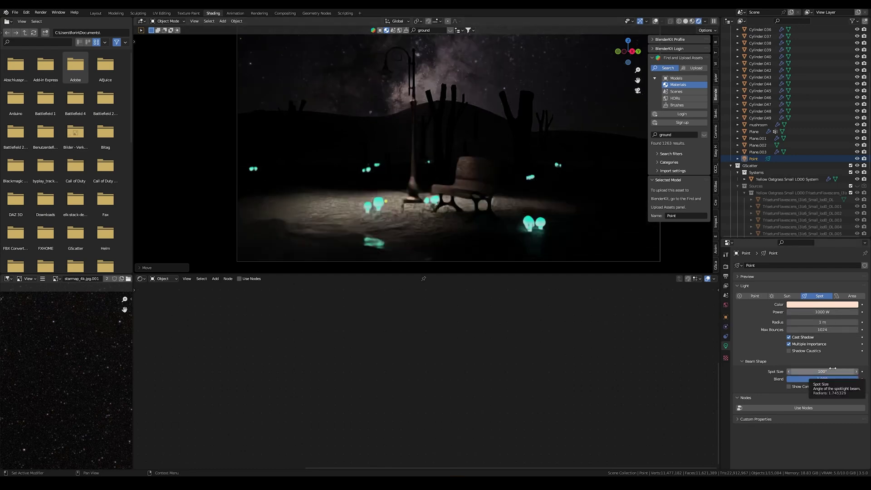
{"action": "type", "text": "100"}
{"action": "key", "text": "Return"}
{"action": "left_click", "coordinate": [816, 312]}
Lower the spotlight power to 5 W and the sky background strength to 0.75
{"action": "type", "text": "5"}
{"action": "key", "text": "Return"}
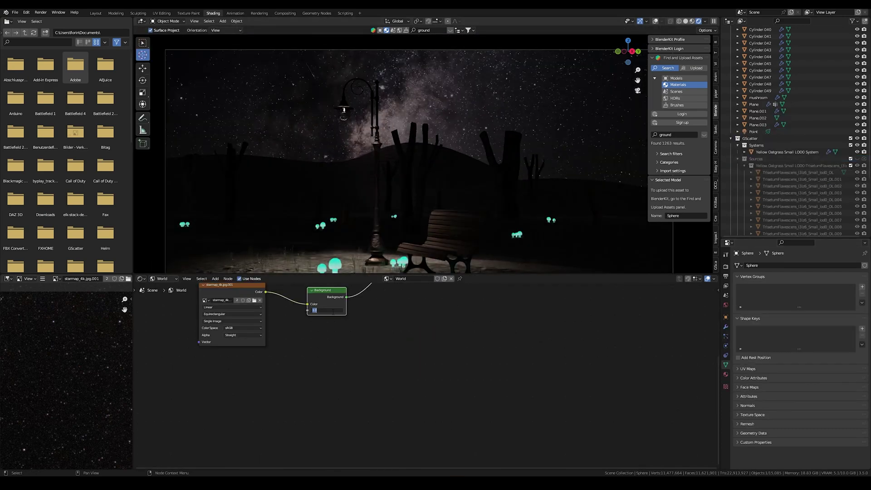
{"action": "type", "text": "0.75"}
{"action": "key", "text": "Return"}
{"action": "scroll", "coordinate": [466, 191], "scroll_direction": "down", "scroll_amount": 2}
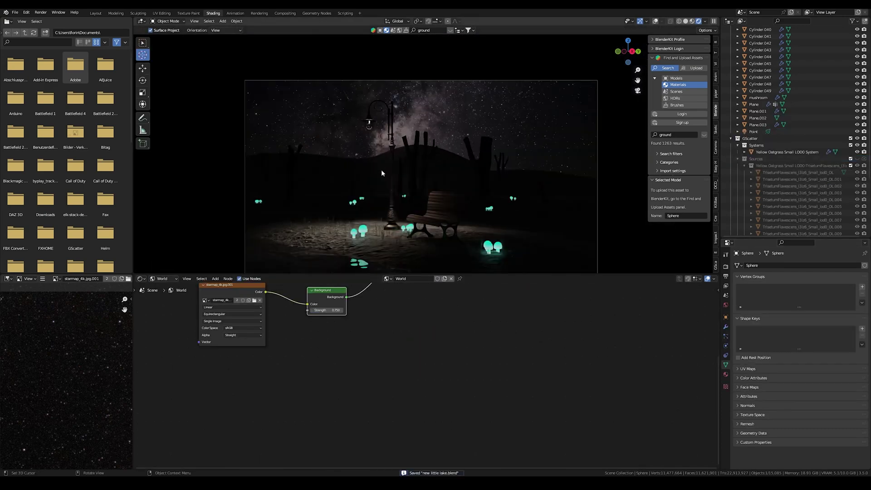
Scatter Yellow Oatgrass Big grass from GScatter onto the selected ground plane
{"action": "left_click", "coordinate": [757, 111]}
{"action": "left_click", "coordinate": [715, 264]}
{"action": "left_click", "coordinate": [679, 68]}
{"action": "left_click", "coordinate": [535, 255]}
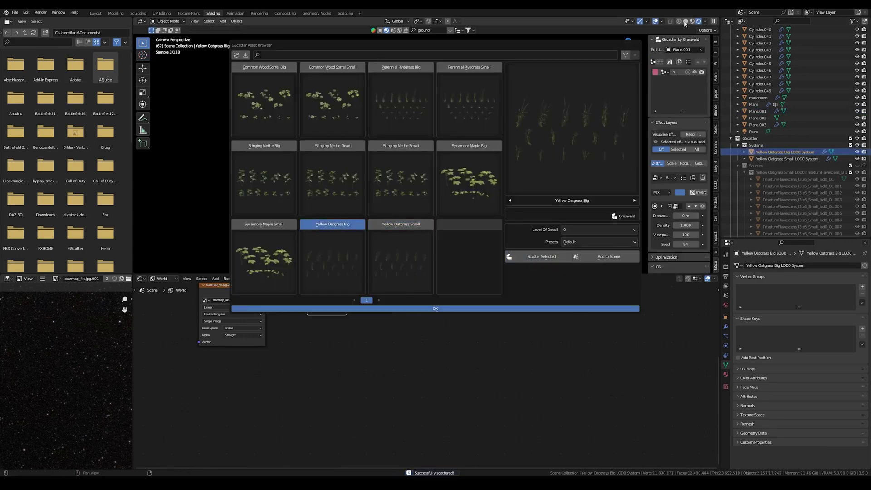
{"action": "left_click", "coordinate": [685, 21]}
{"action": "left_click", "coordinate": [666, 257]}
{"action": "scroll", "coordinate": [678, 204], "scroll_direction": "down", "scroll_amount": 2}
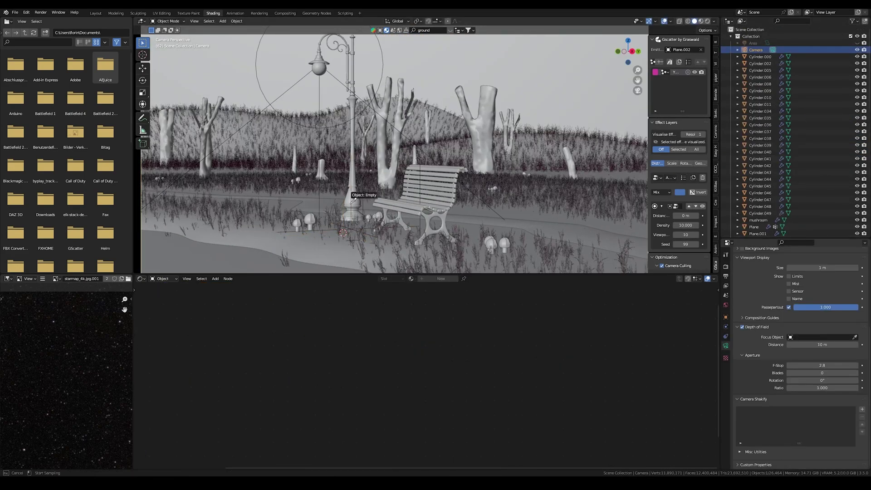
Focus the camera's depth of field on the Empty with an f/1.8 aperture
{"action": "left_click", "coordinate": [353, 200]}
{"action": "double_click", "coordinate": [821, 365]}
{"action": "type", "text": "1.8"}
{"action": "key", "text": "Return"}
Preview rendered shading, switch to the Compositing workspace and run a test render
{"action": "left_click", "coordinate": [707, 21]}
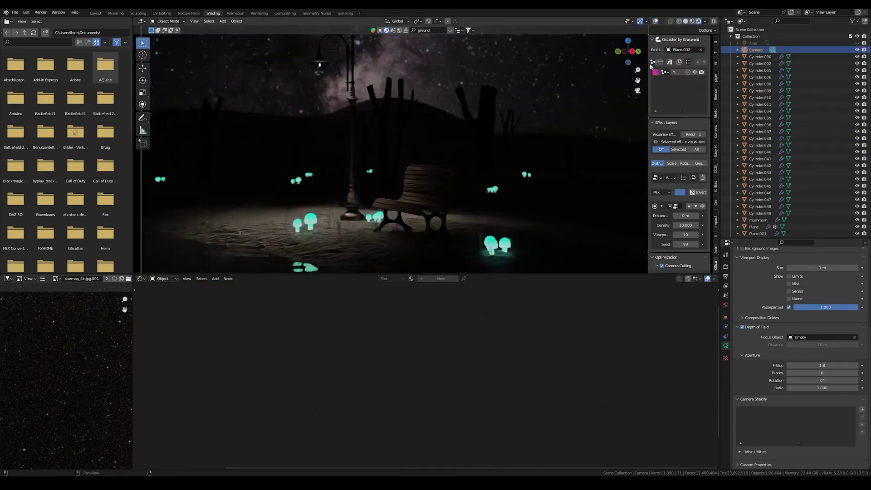
{"action": "left_click", "coordinate": [285, 12]}
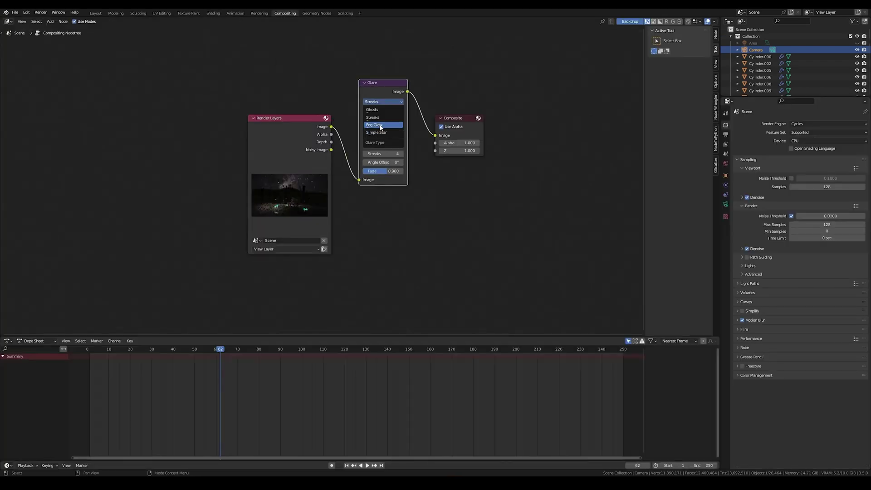
{"action": "key", "text": "F12"}
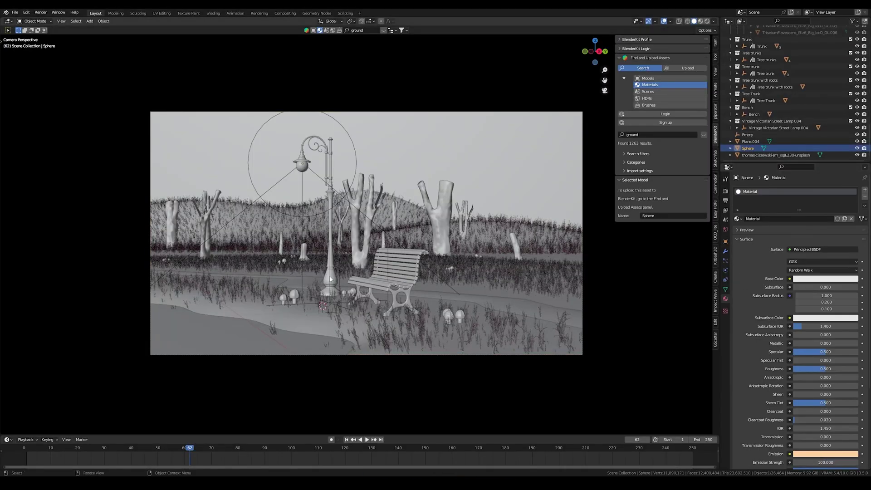
Scale the selected glowing mushrooms up slightly and render to check them
{"action": "left_click", "coordinate": [725, 298]}
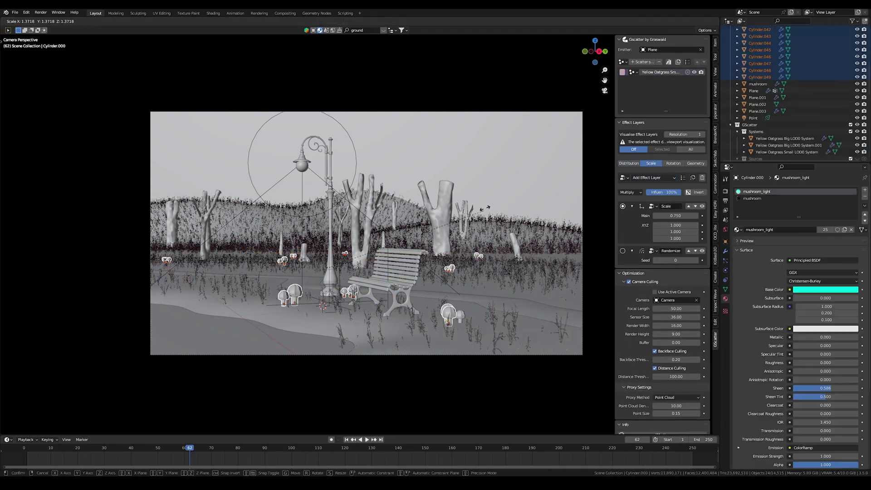
{"action": "key", "text": "s"}
{"action": "left_click", "coordinate": [172, 113]}
{"action": "key", "text": "F12"}
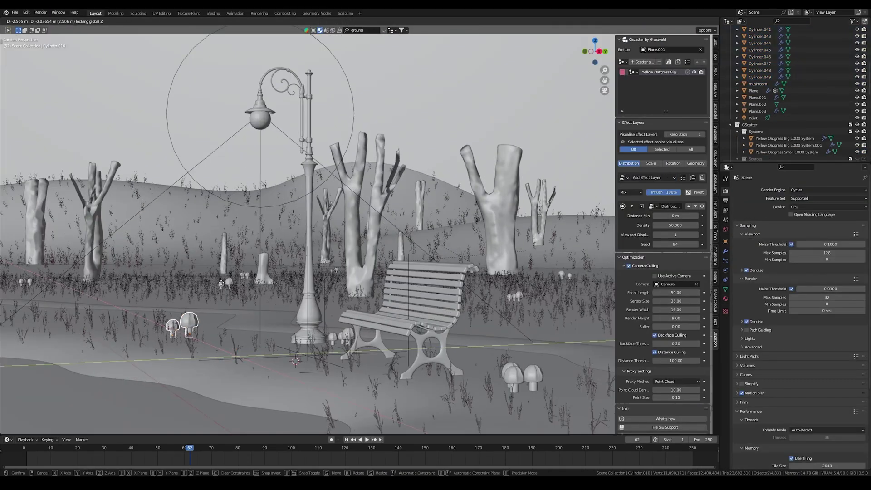
Rotate a mushroom cluster, place a duplicate by the lamp post, save, and reframe the camera view
{"action": "key", "text": "r"}
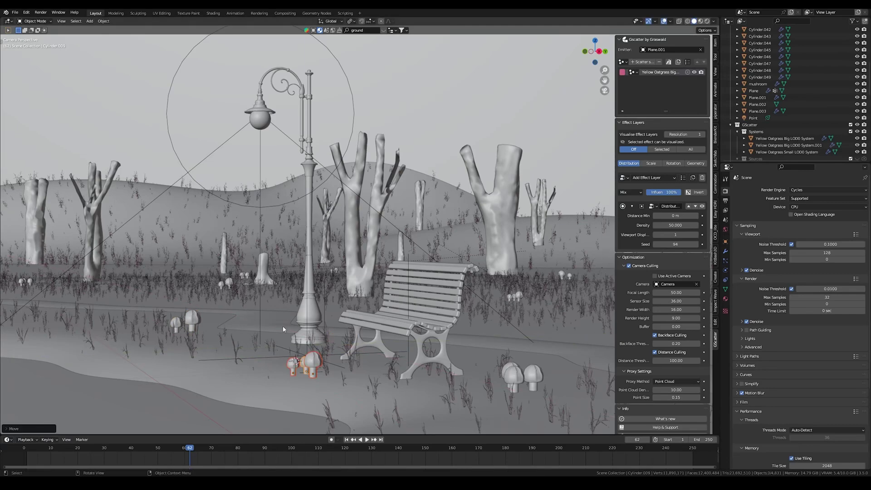
{"action": "left_click", "coordinate": [287, 404]}
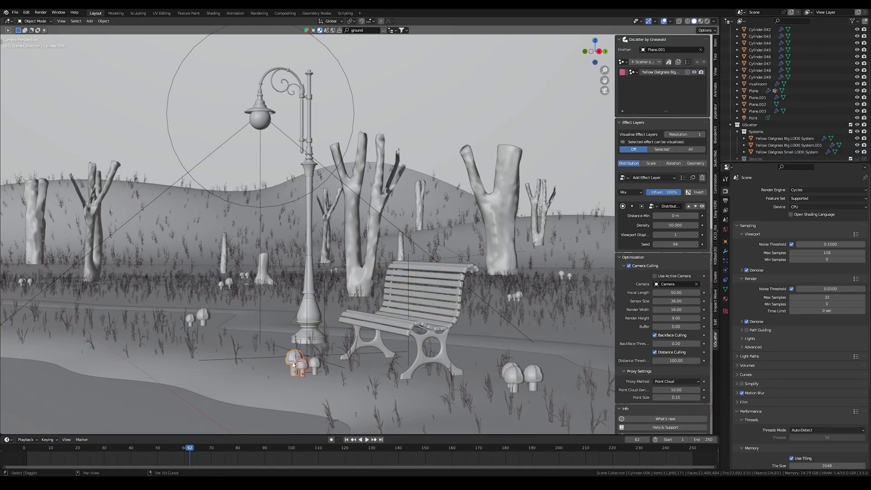
{"action": "key", "text": "shift+d"}
{"action": "key", "text": "shift+z"}
{"action": "left_click", "coordinate": [159, 263]}
{"action": "key", "text": "KP_0"}
{"action": "key", "text": "ctrl+s"}
{"action": "key", "text": "z"}
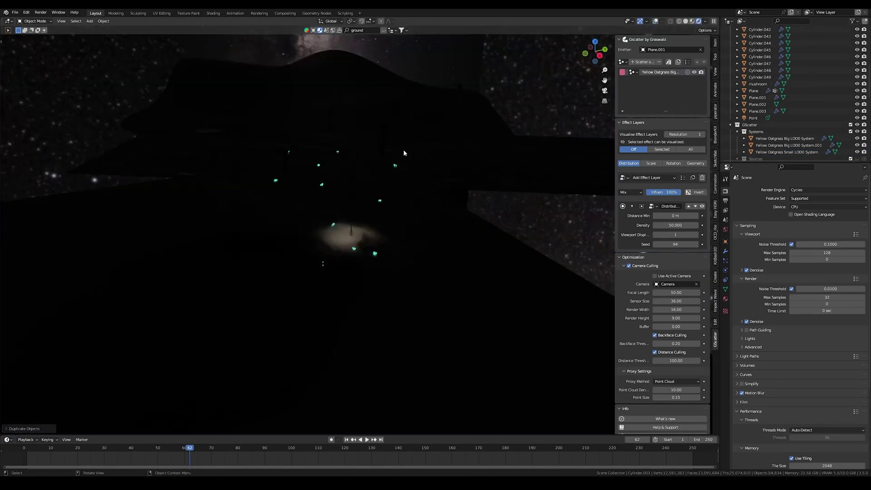
{"action": "key", "text": "KP_0"}
{"action": "key", "text": "Home"}
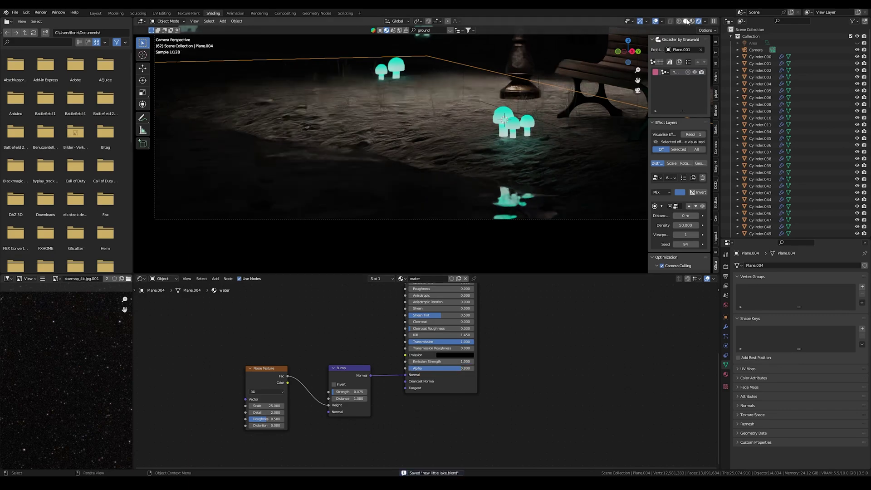
Render the current frame from the Render menu, then close the render window
{"action": "left_click", "coordinate": [41, 12]}
{"action": "left_click", "coordinate": [49, 22]}
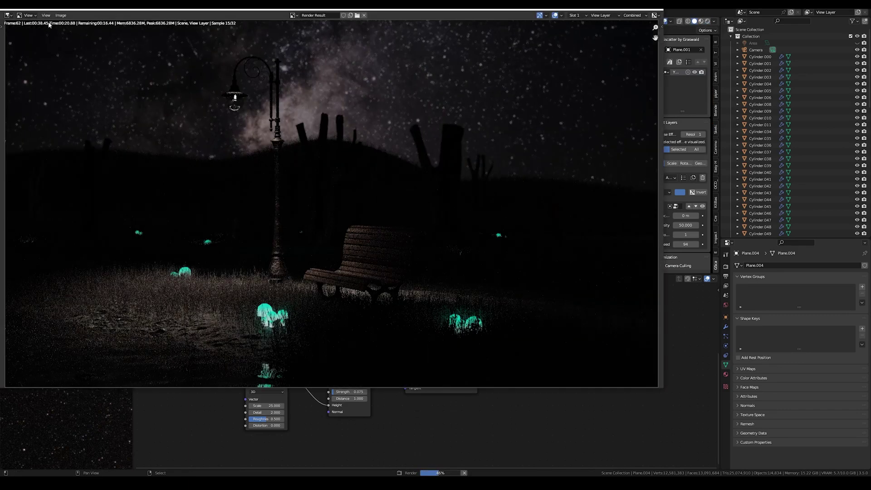
{"action": "key", "text": "Escape"}
{"action": "scroll", "coordinate": [185, 113], "scroll_direction": "down", "scroll_amount": 6}
Save the project, check the Output settings and launch the final render of frame 62
{"action": "key", "text": "ctrl+s"}
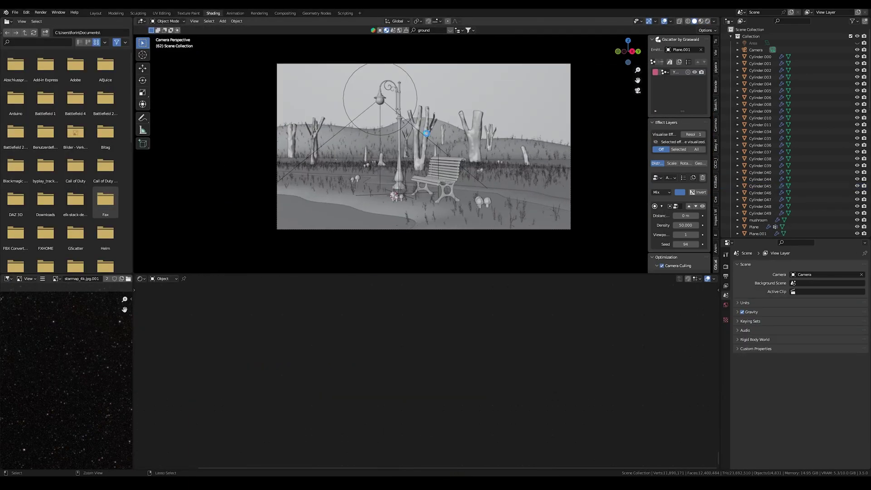
{"action": "left_click", "coordinate": [725, 277]}
{"action": "key", "text": "F12"}
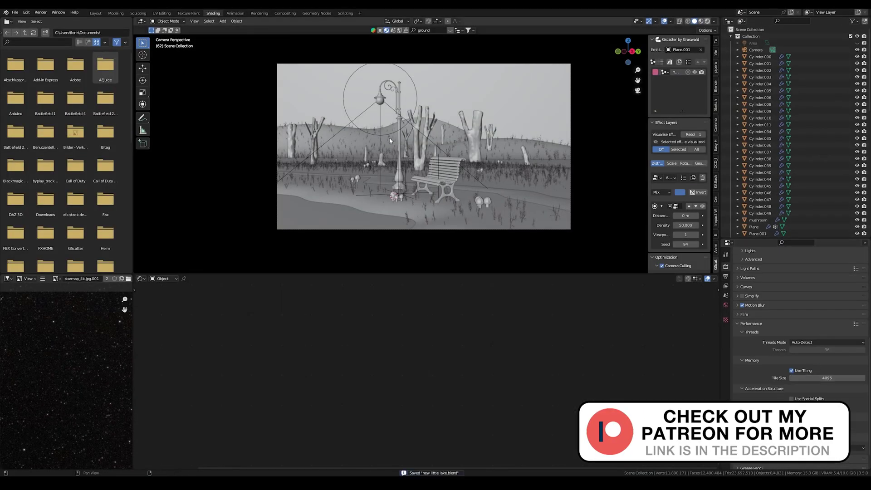
{"action": "left_click", "coordinate": [699, 21]}
{"action": "scroll", "coordinate": [553, 79], "scroll_direction": "up", "scroll_amount": 3}
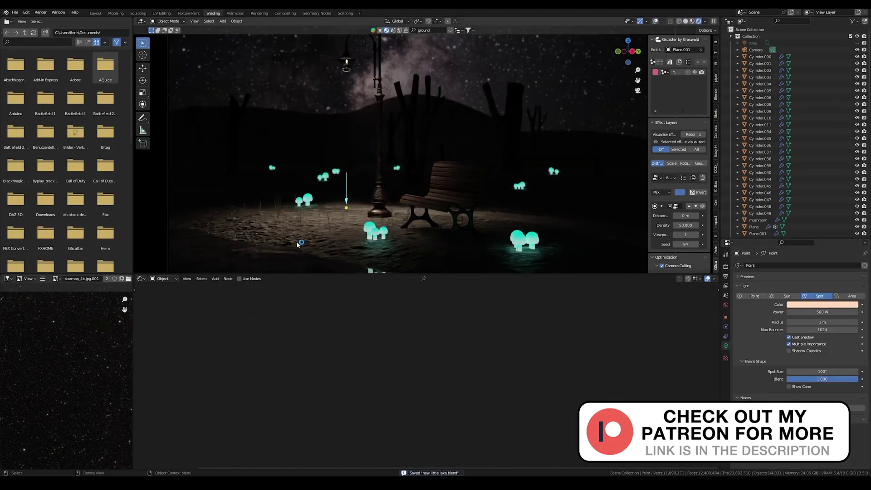
{"action": "left_click", "coordinate": [754, 227]}
{"action": "scroll", "coordinate": [352, 211], "scroll_direction": "up", "scroll_amount": 3}
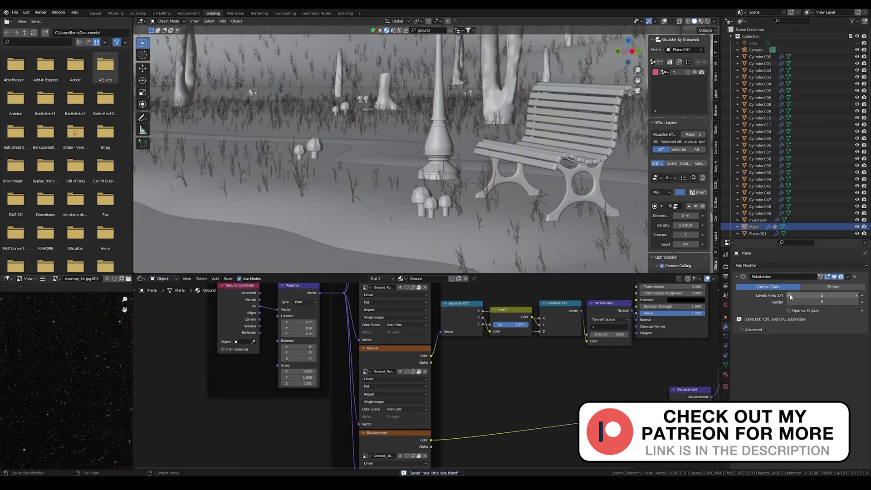
{"action": "key", "text": "F12"}
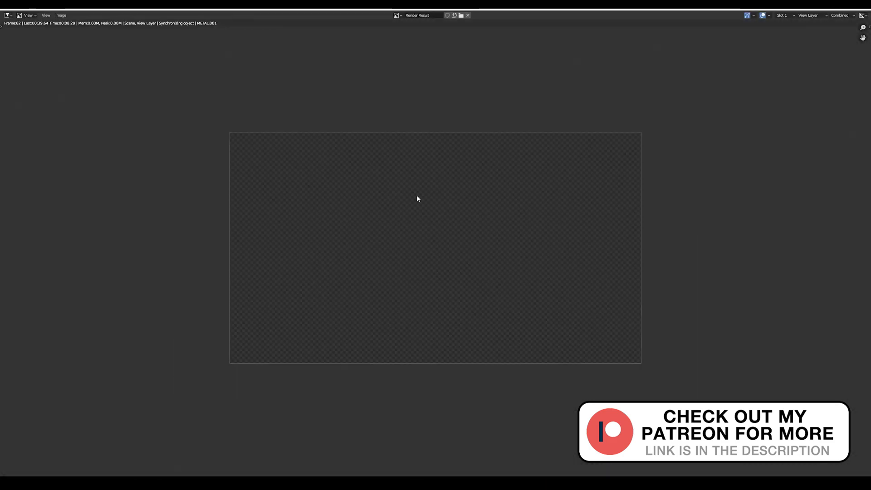